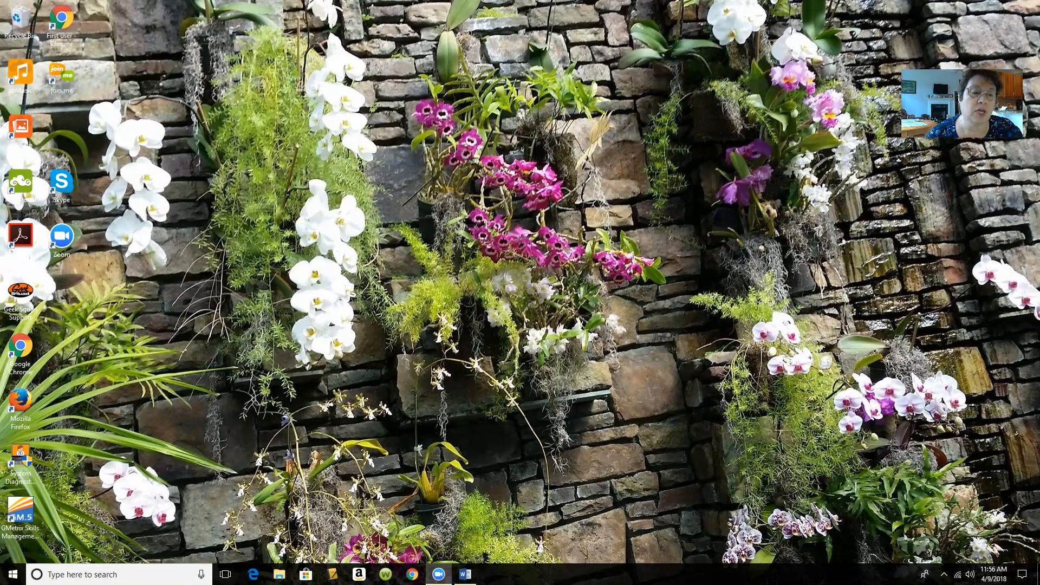
# - Open Excel and create a new blank workbook
pyautogui.click(13, 573)
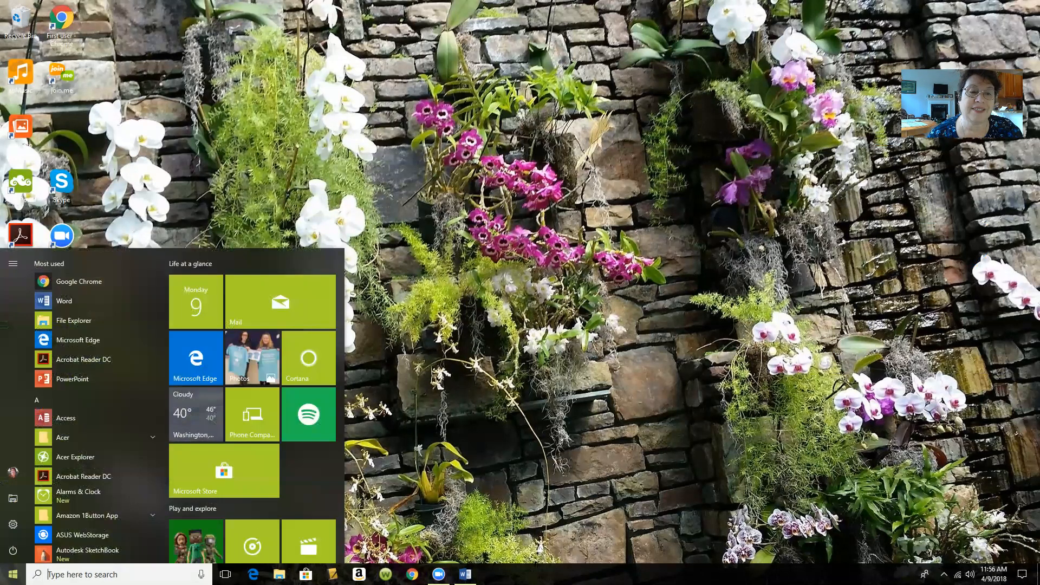
pyautogui.moveTo(161, 272); pyautogui.dragTo(161, 333)
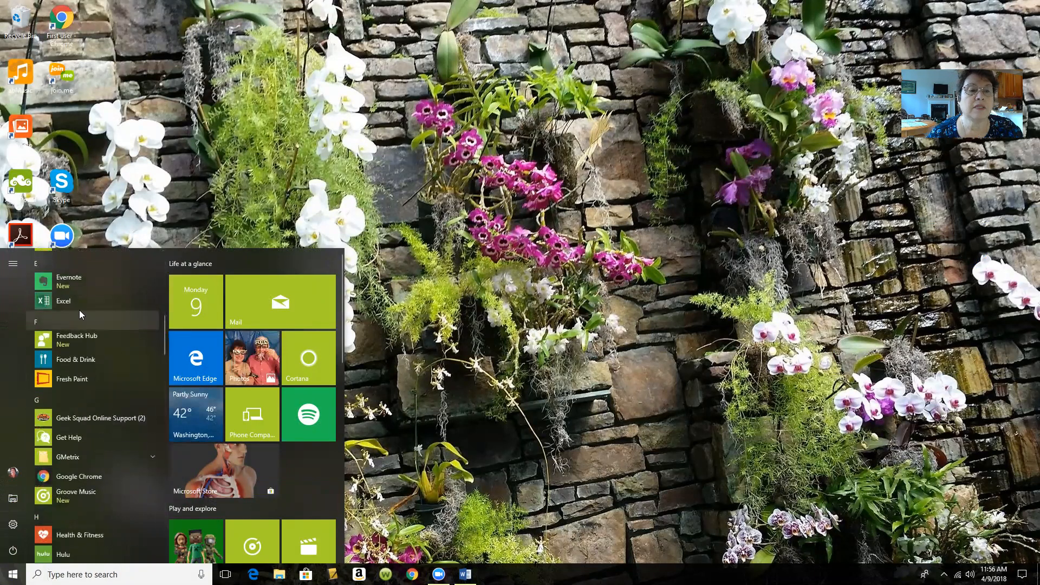
pyautogui.click(44, 303)
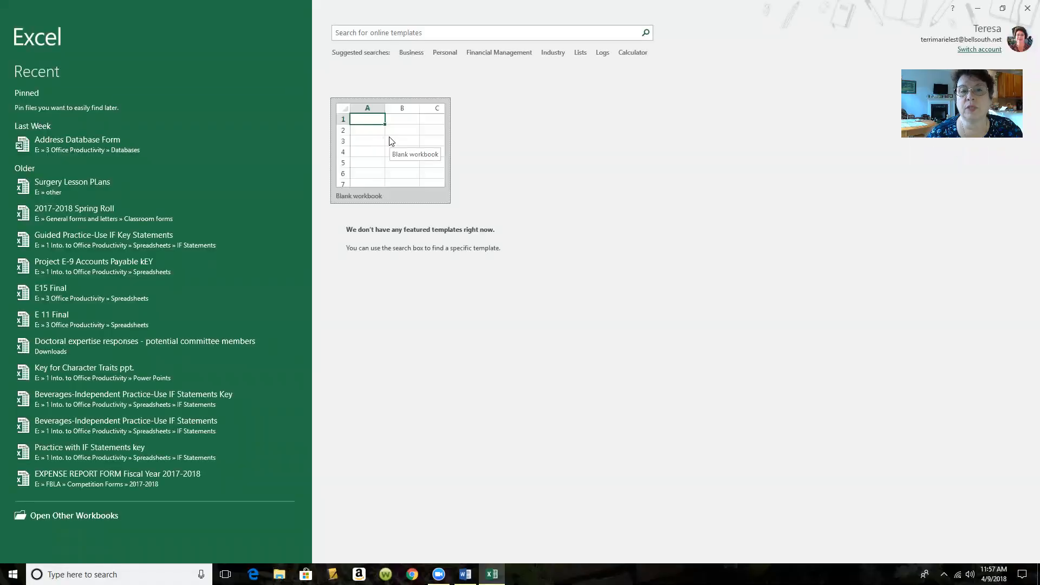
pyautogui.click(385, 142)
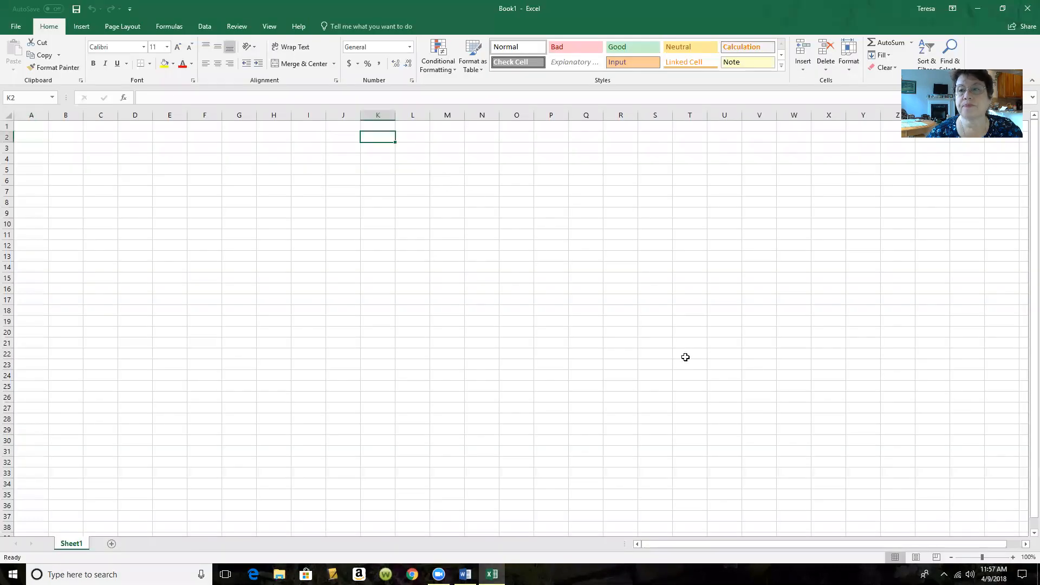
# - Enter the column headings Blue, Brown, Green, Orange, Yellow, Red and Total in cells A1 through G1
pyautogui.click(994, 558)
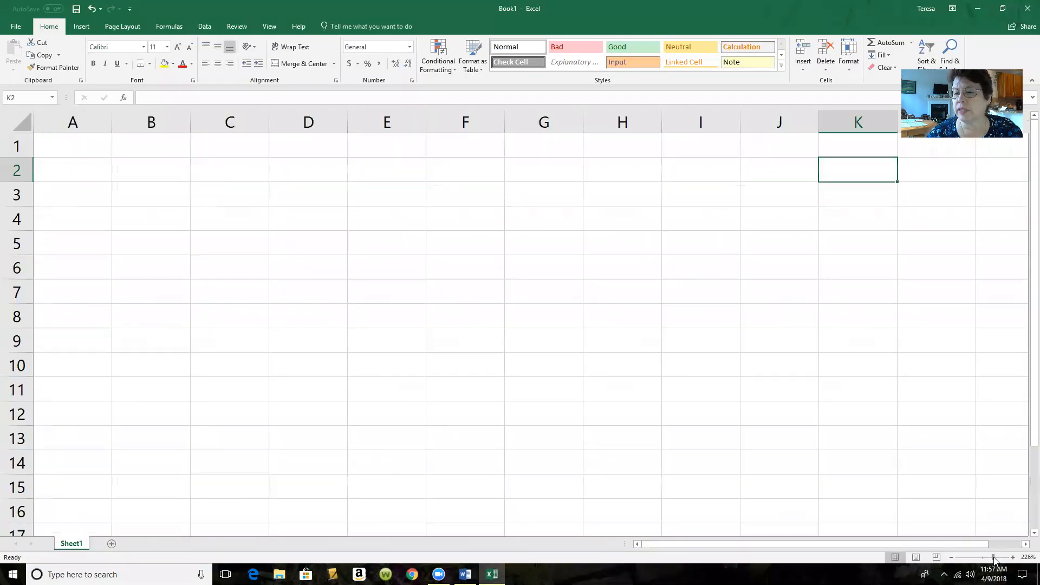
pyautogui.click(94, 143)
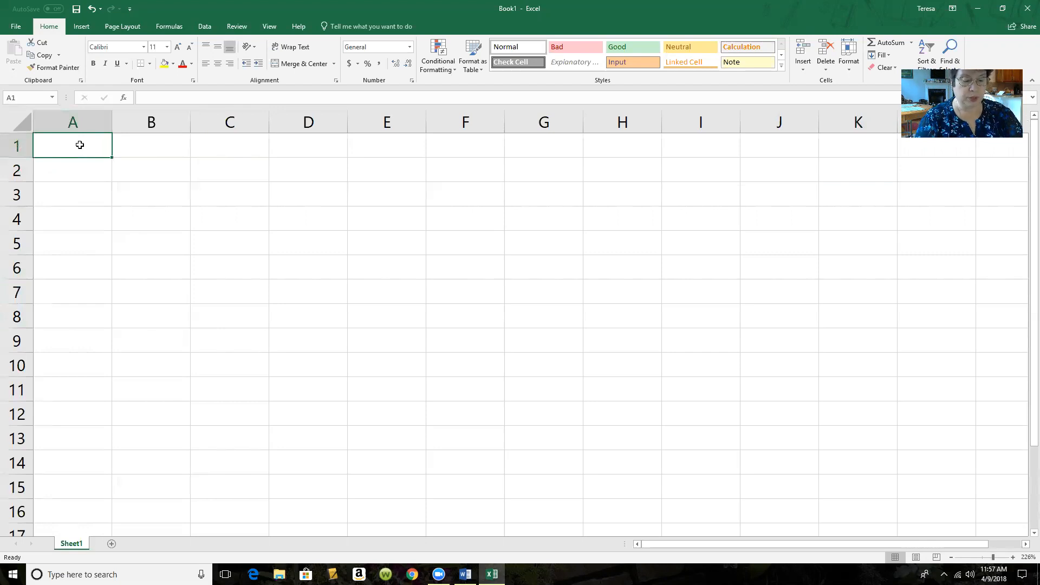
pyautogui.write('Blue')
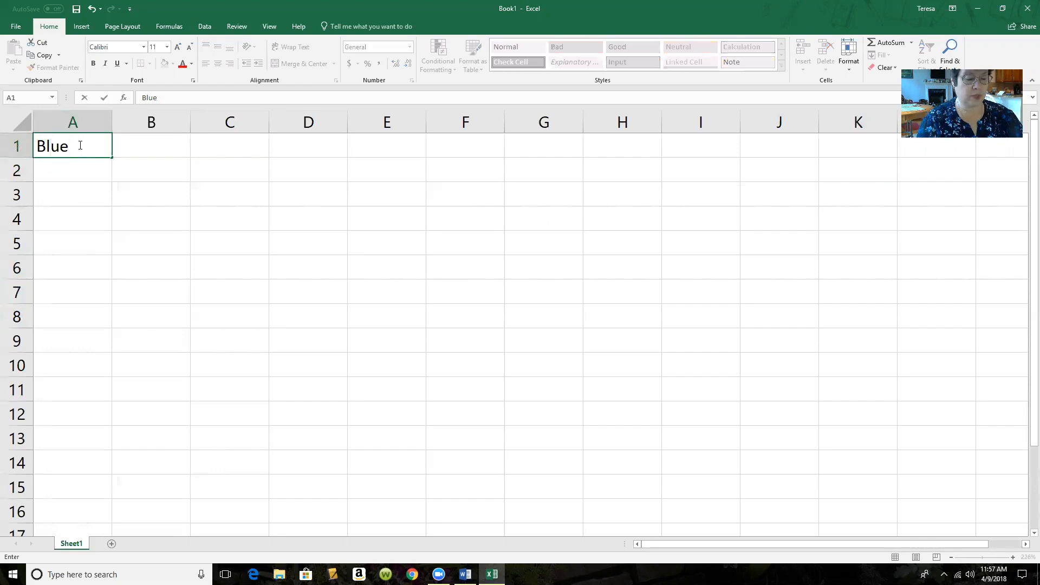
pyautogui.press('Tab')
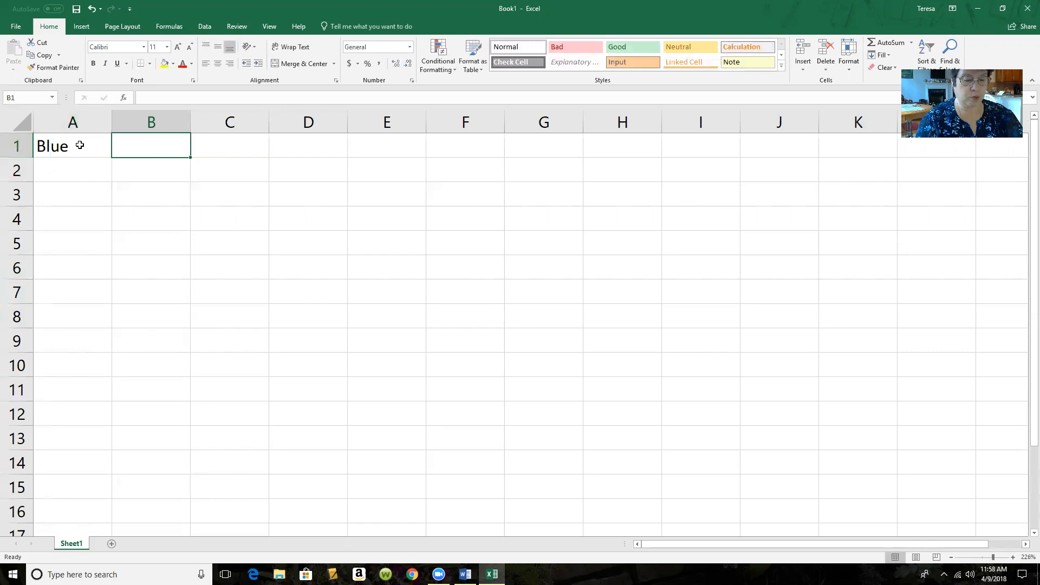
pyautogui.write('Brown')
pyautogui.press('Tab')
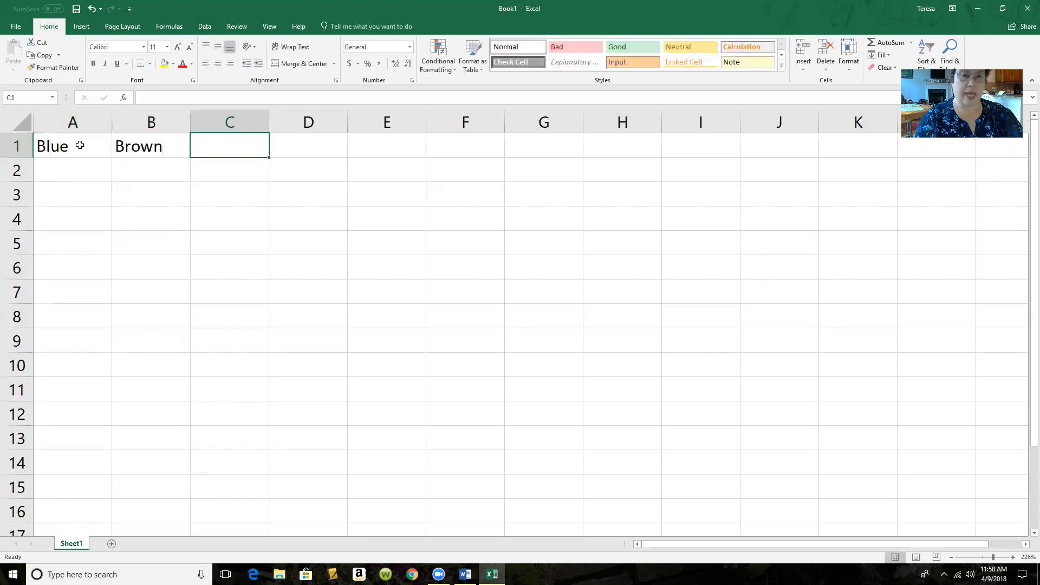
pyautogui.write('Green')
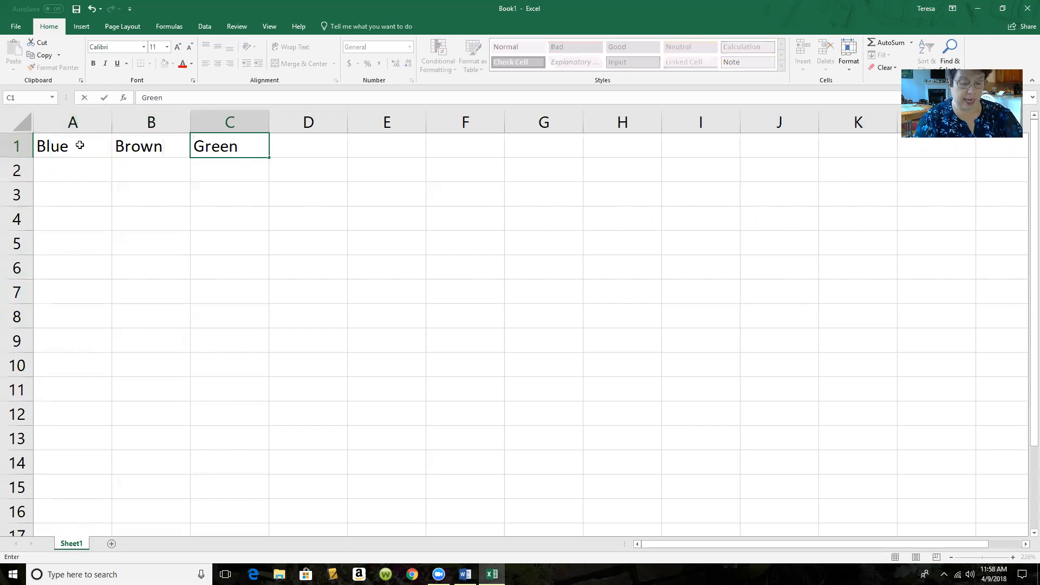
pyautogui.press('Tab')
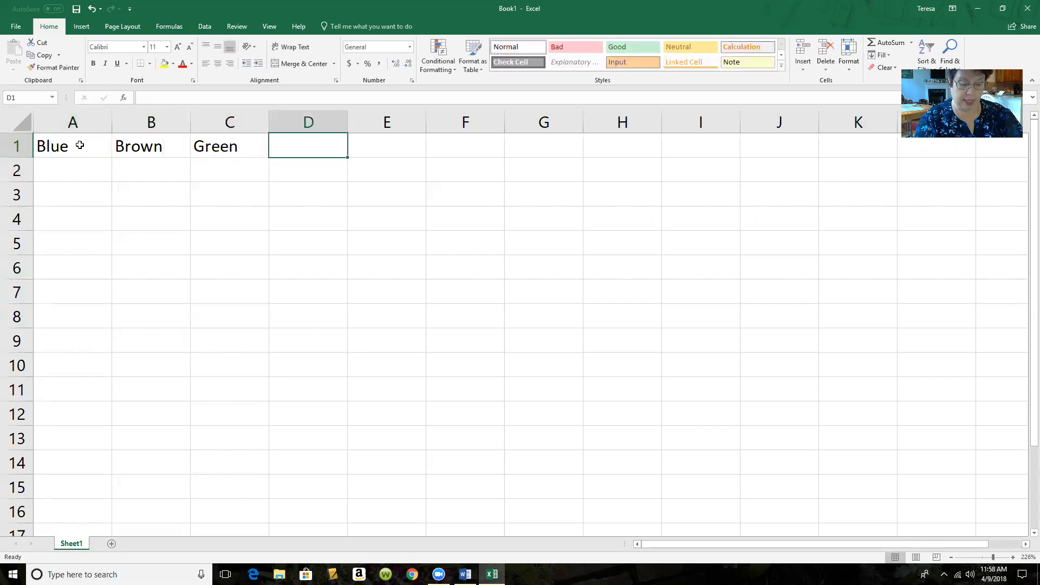
pyautogui.write('Orange')
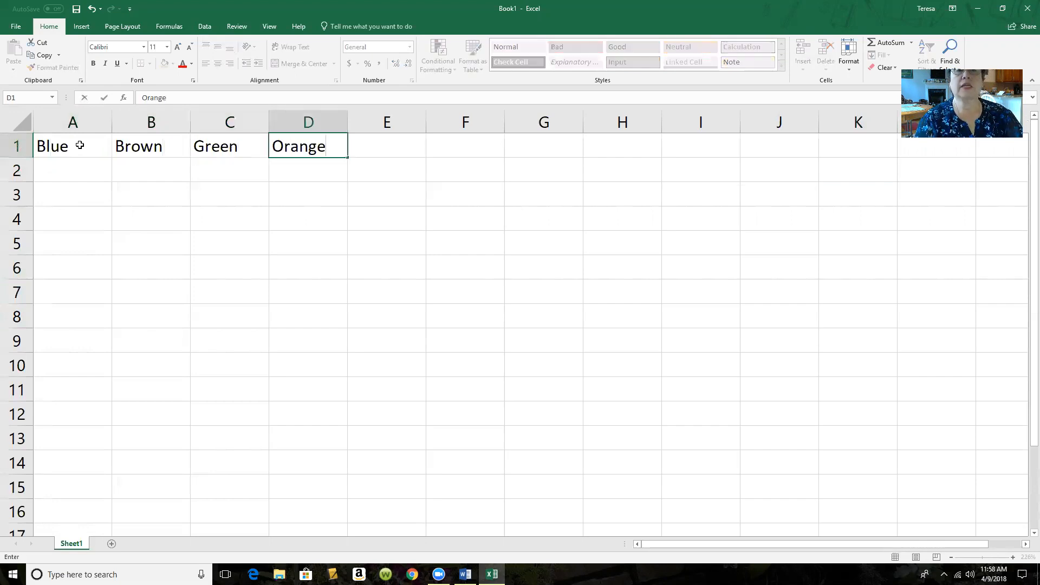
pyautogui.press('Tab')
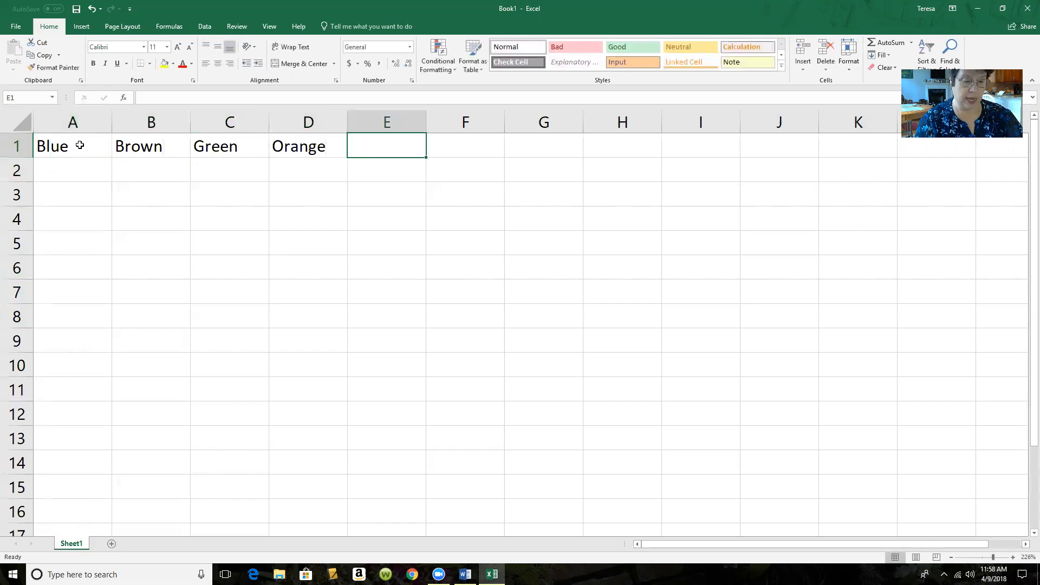
pyautogui.write('Yellow')
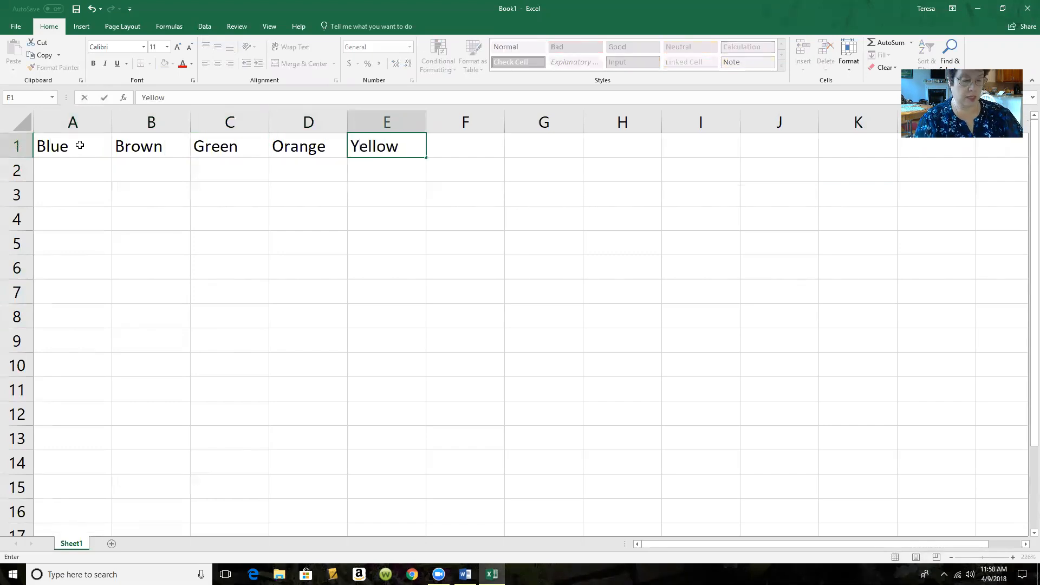
pyautogui.press('Tab')
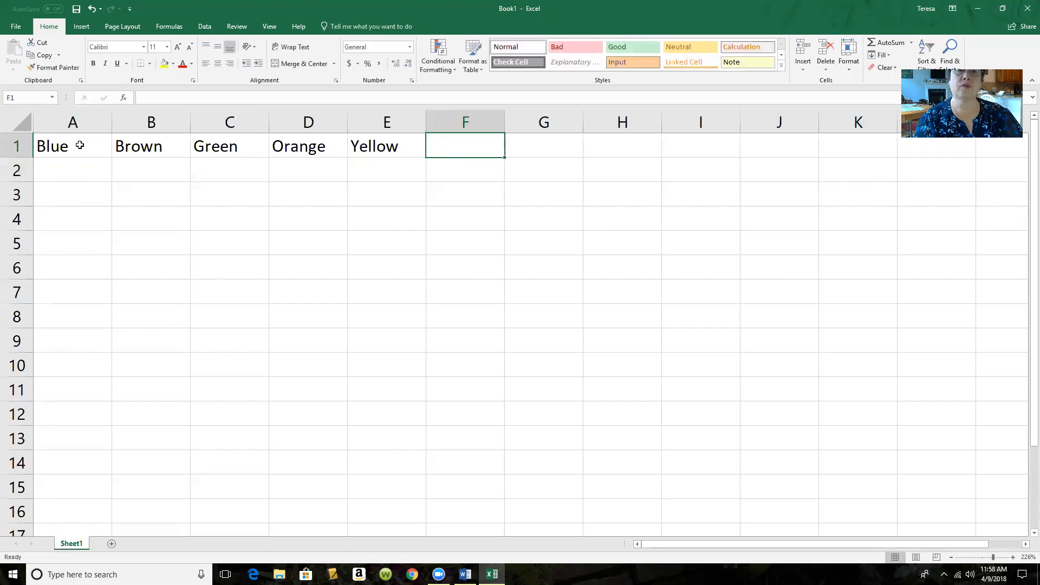
pyautogui.write('Red')
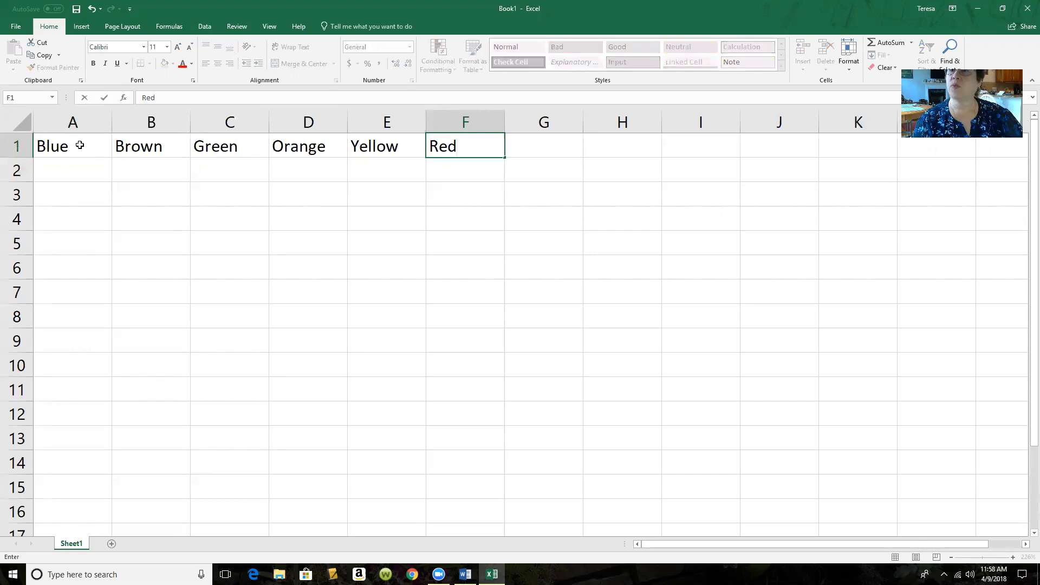
pyautogui.press('Tab')
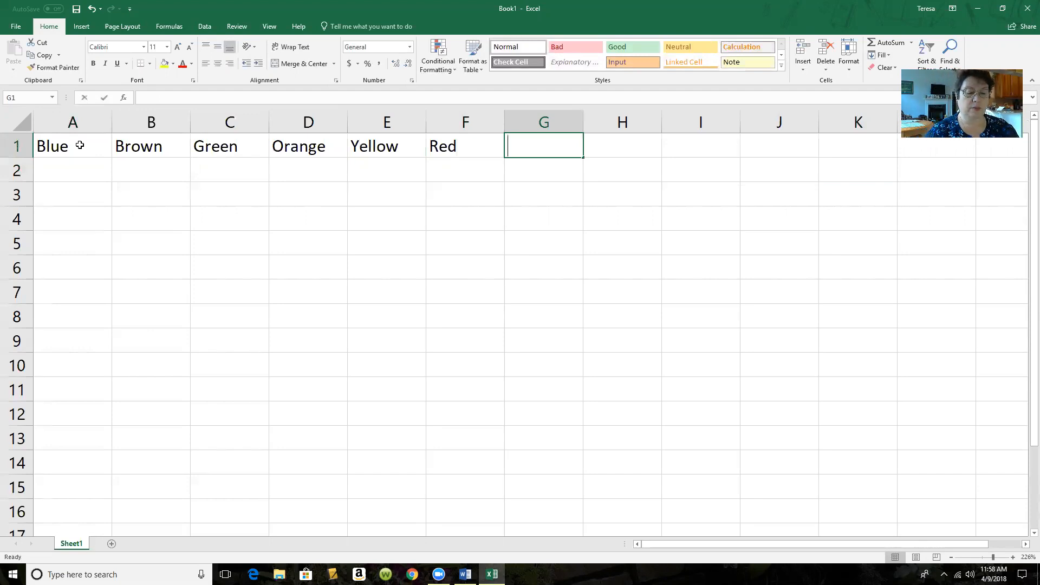
pyautogui.write('Y')
pyautogui.press('BackSpace')
pyautogui.write('Total')
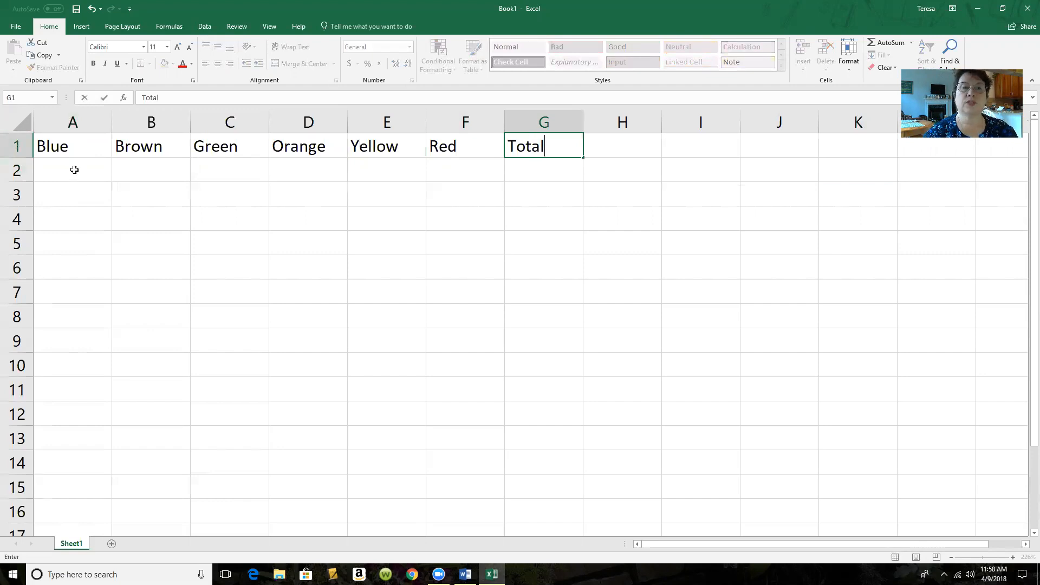
# - Enter the color counts 5, 4, 2, 1, 1 and 1 in cells A2 through F2 under their headings
pyautogui.click(74, 170)
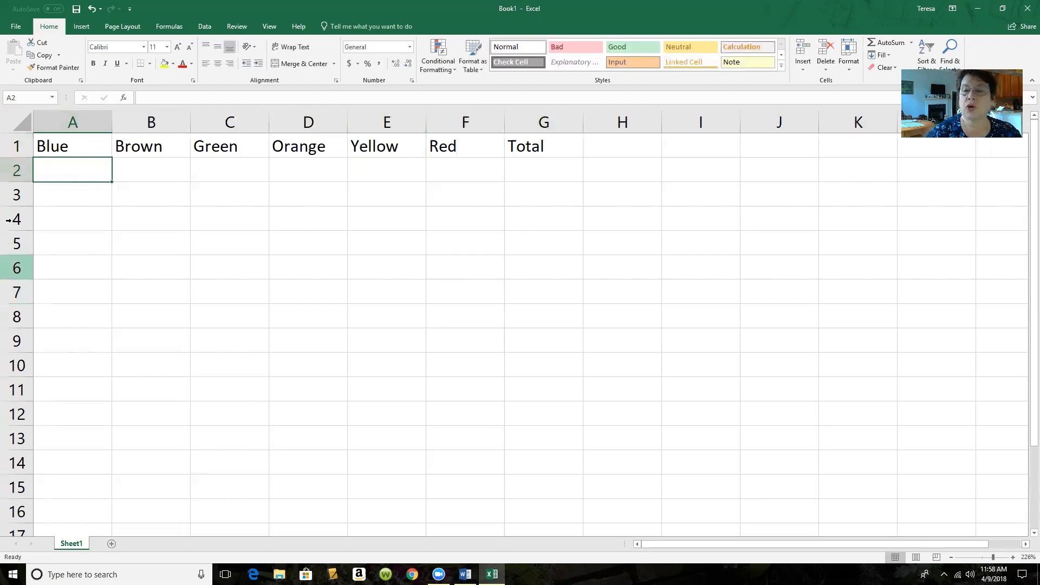
pyautogui.click(81, 144)
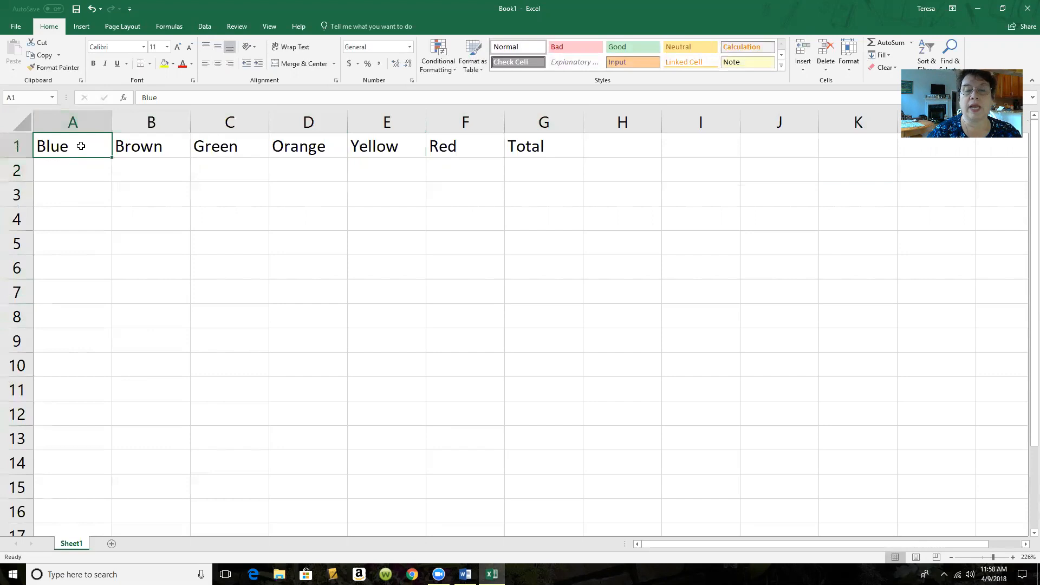
pyautogui.click(73, 174)
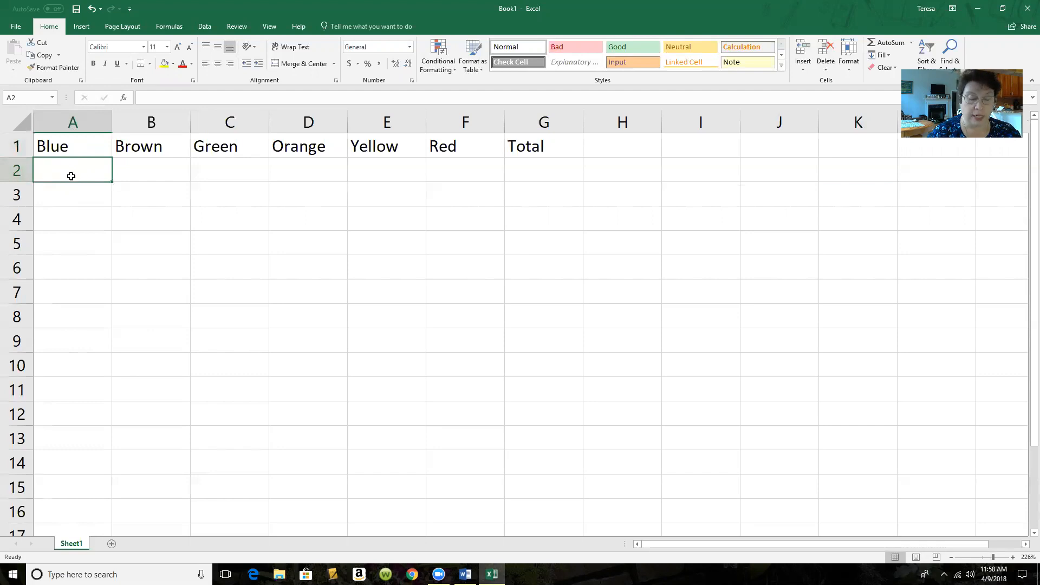
pyautogui.write('5')
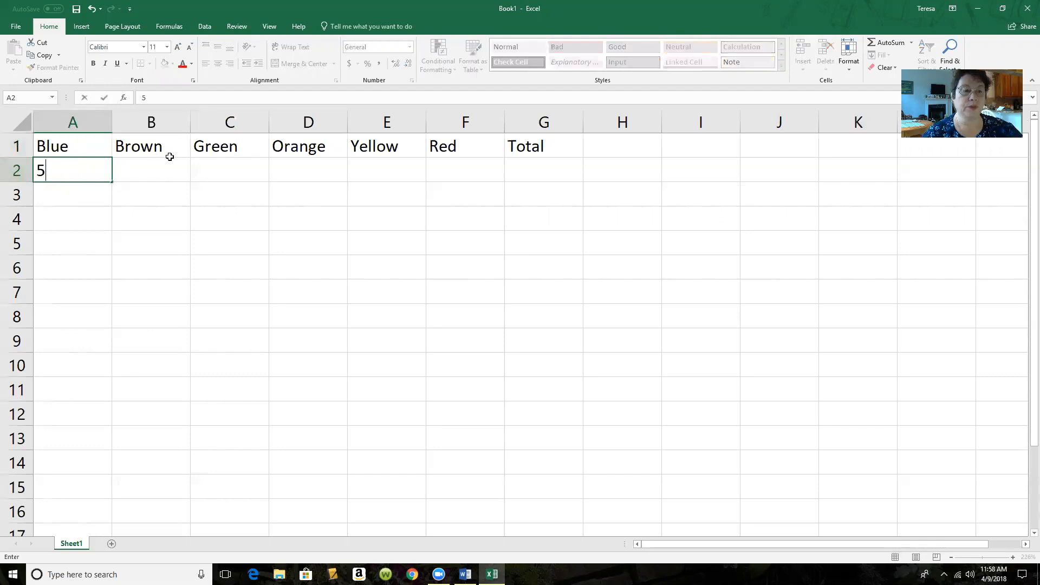
pyautogui.press('Tab')
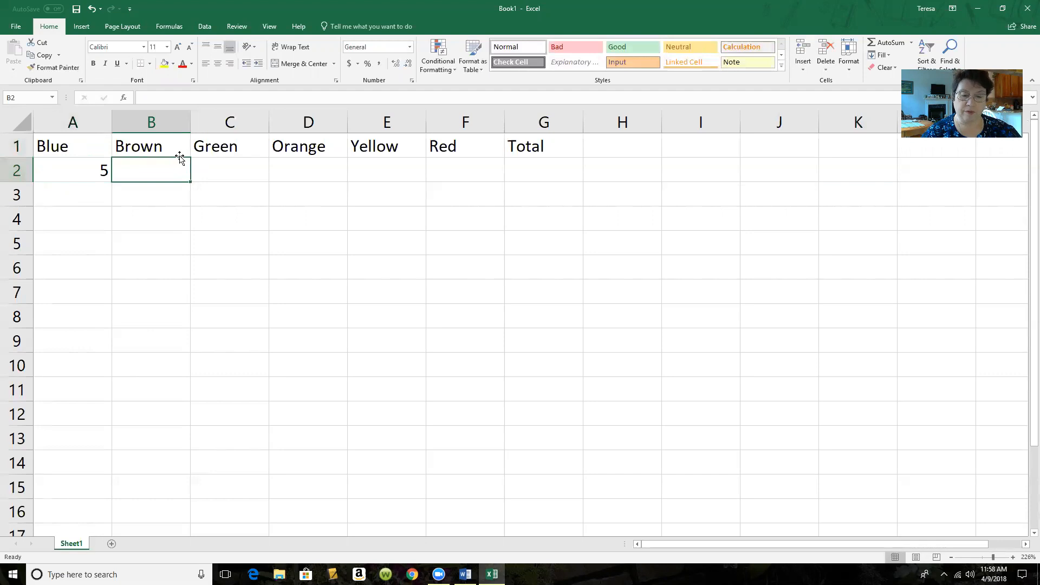
pyautogui.write('4')
pyautogui.press('Tab')
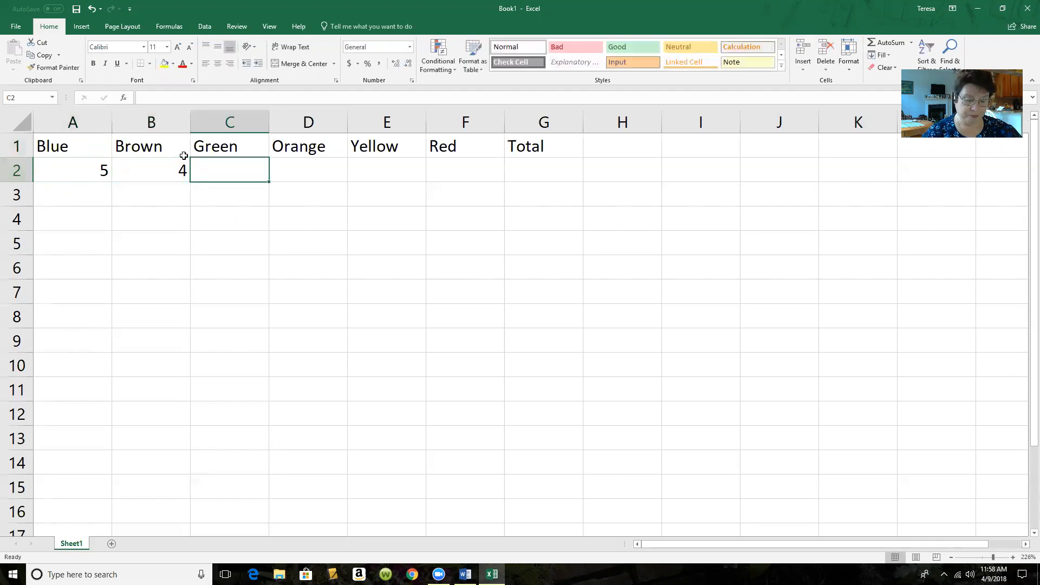
pyautogui.write('2')
pyautogui.press('Tab')
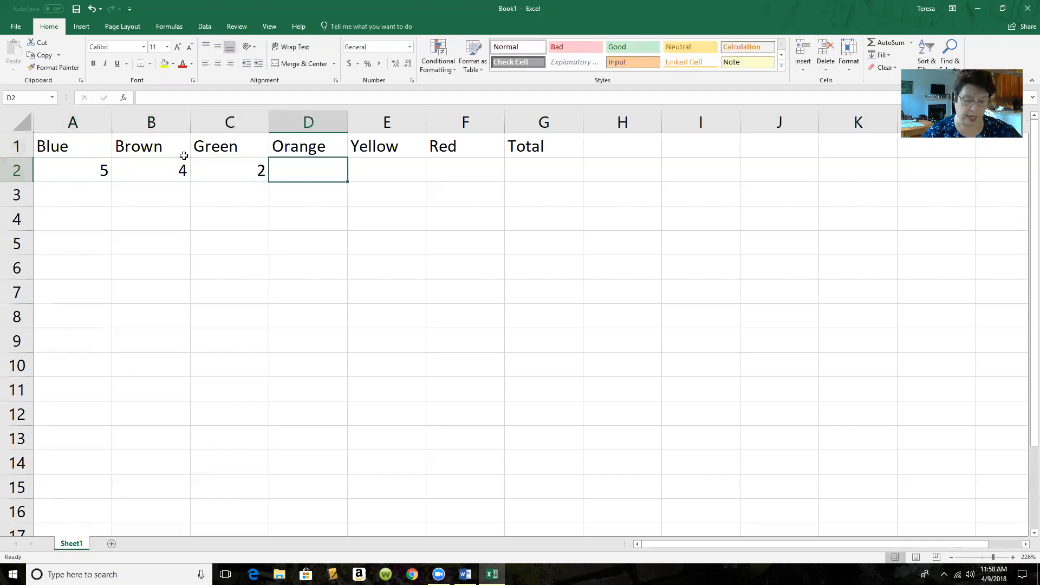
pyautogui.write('1')
pyautogui.press('Tab')
pyautogui.write('1')
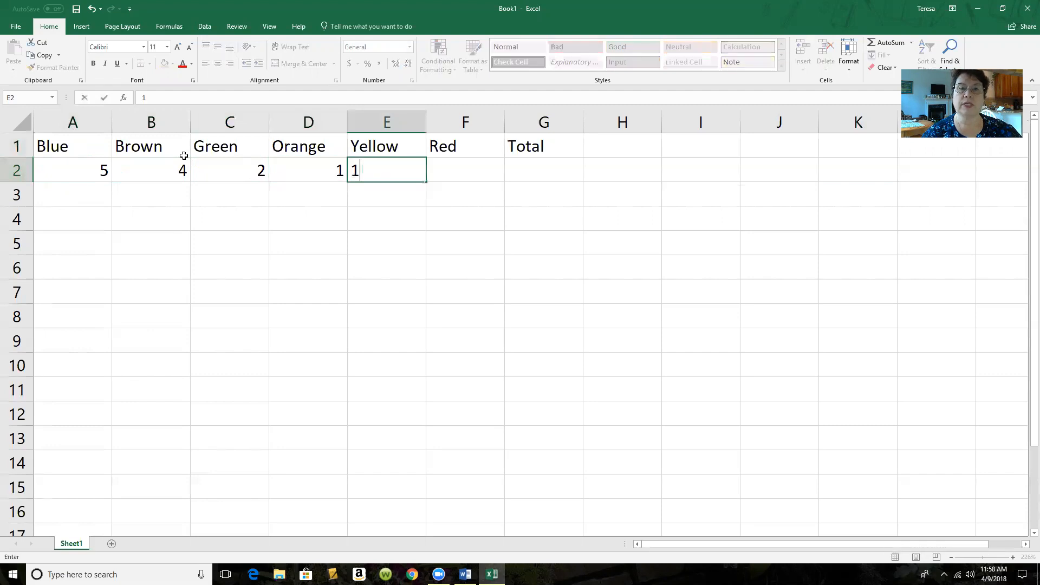
pyautogui.press('Tab')
pyautogui.write('1')
pyautogui.press('Tab')
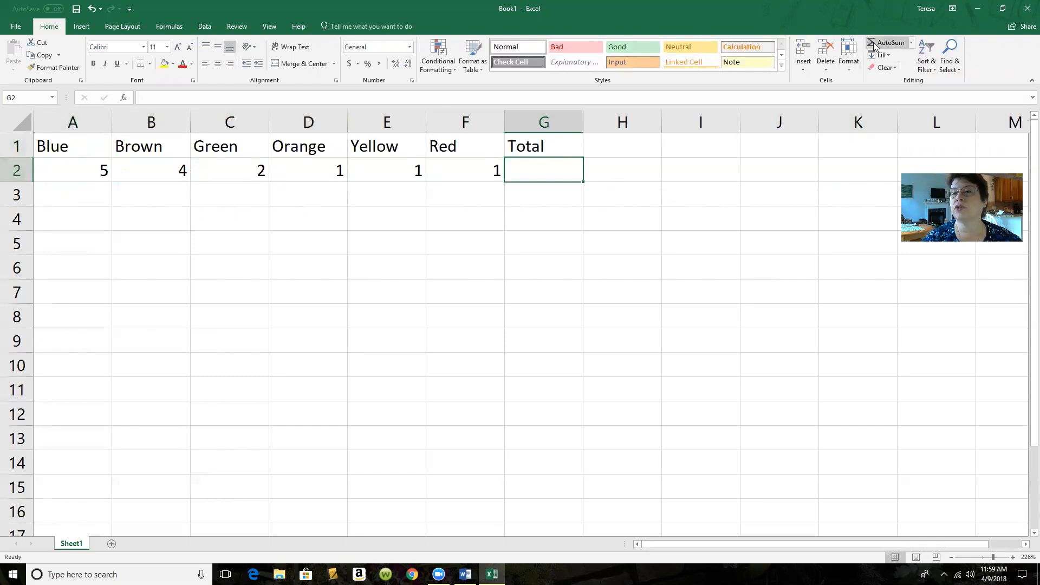
# - Add an AutoSum formula in G2 under Total that sums the counts in A2:F2
pyautogui.click(914, 43)
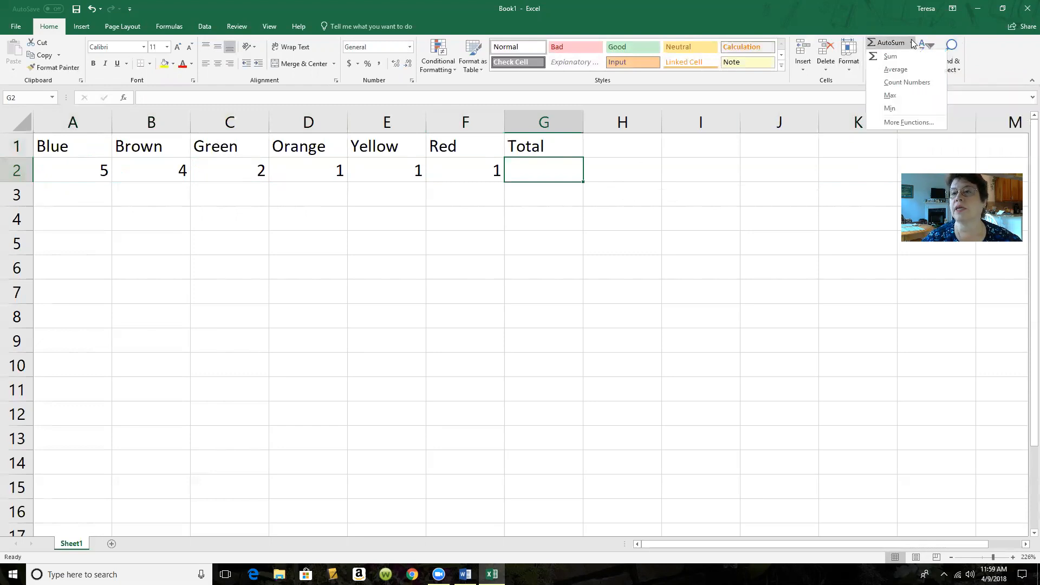
pyautogui.click(898, 57)
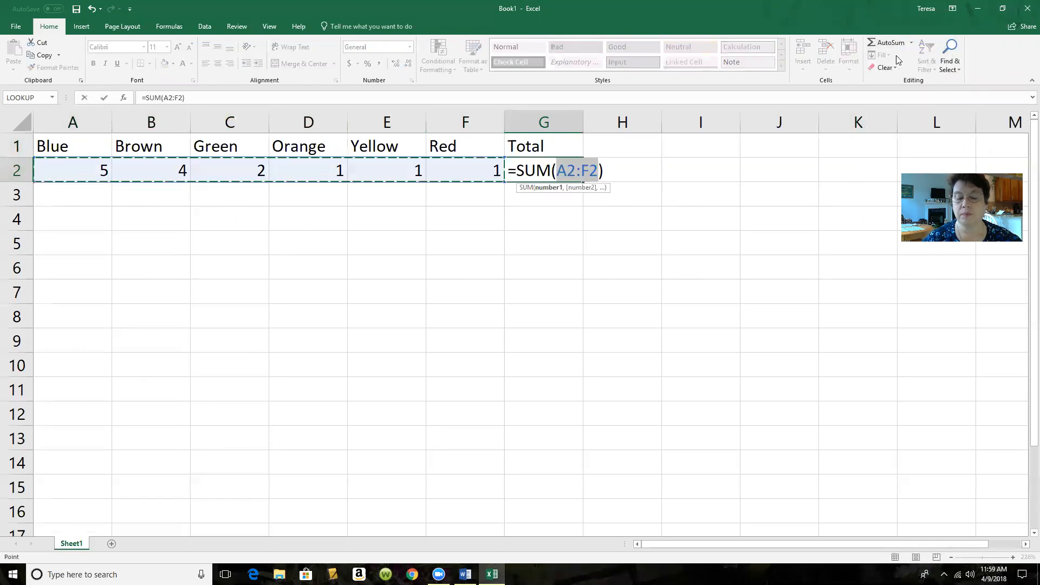
pyautogui.press('Return')
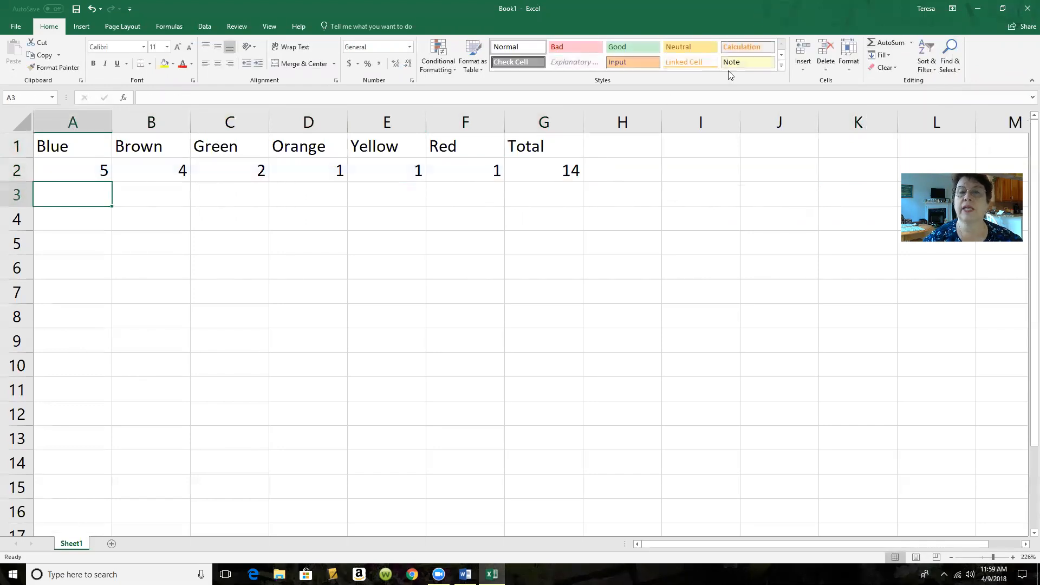
# - Test the Total formula in G2 by setting the Brown count in B2 to 3, and restore the count to 4
pyautogui.click(533, 172)
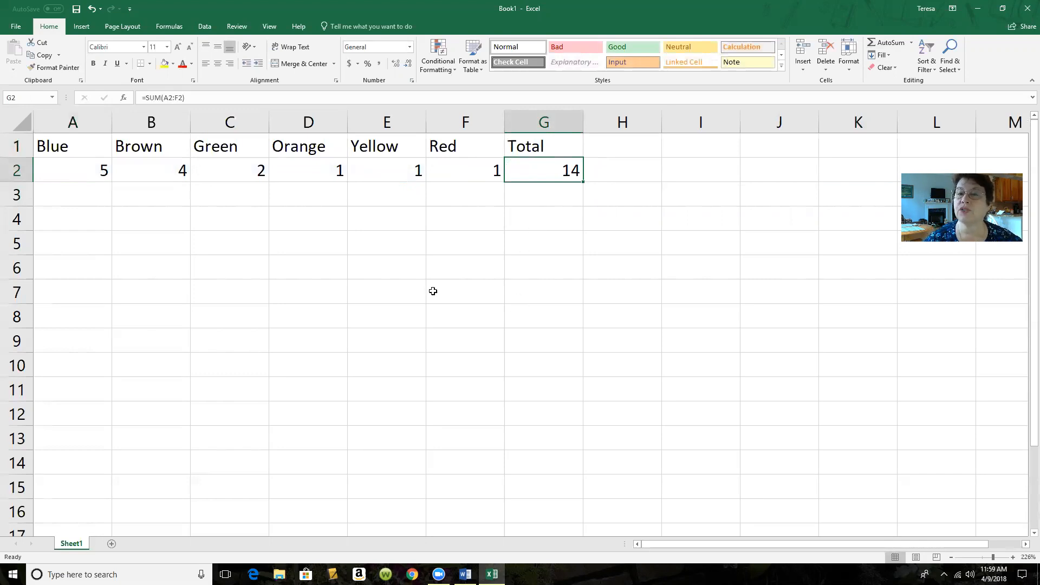
pyautogui.click(168, 168)
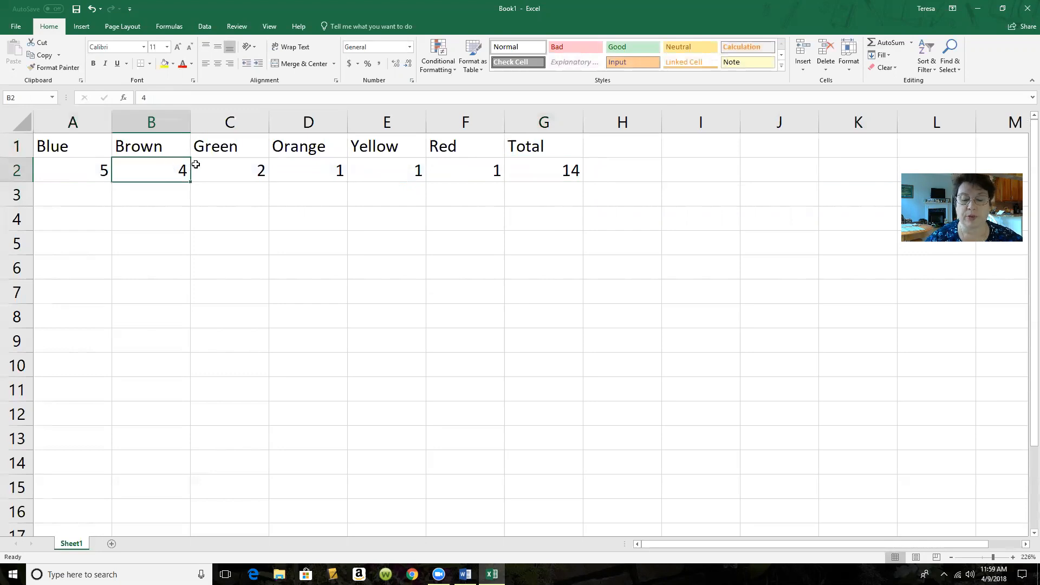
pyautogui.write('3')
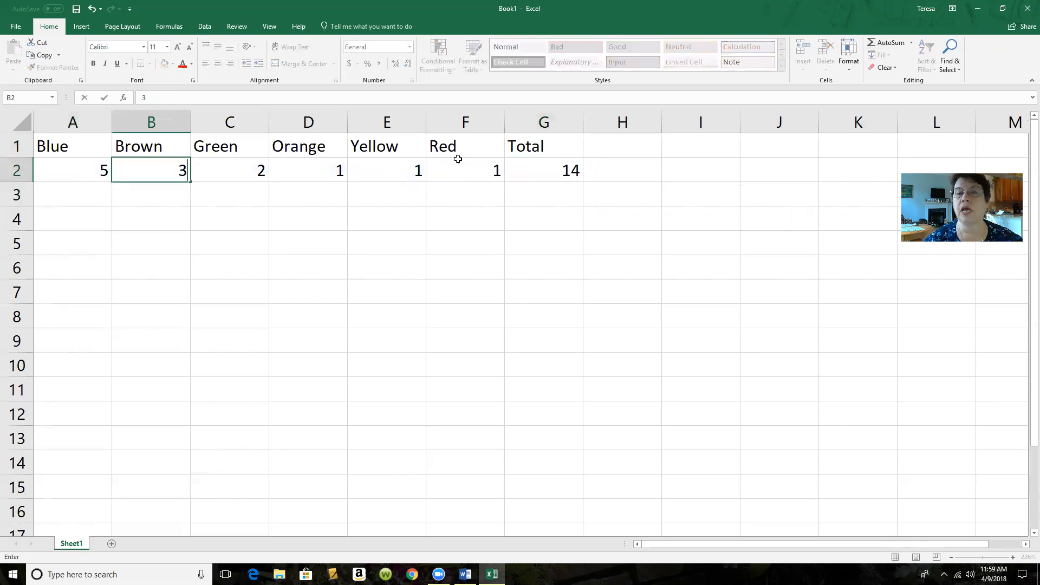
pyautogui.click(520, 165)
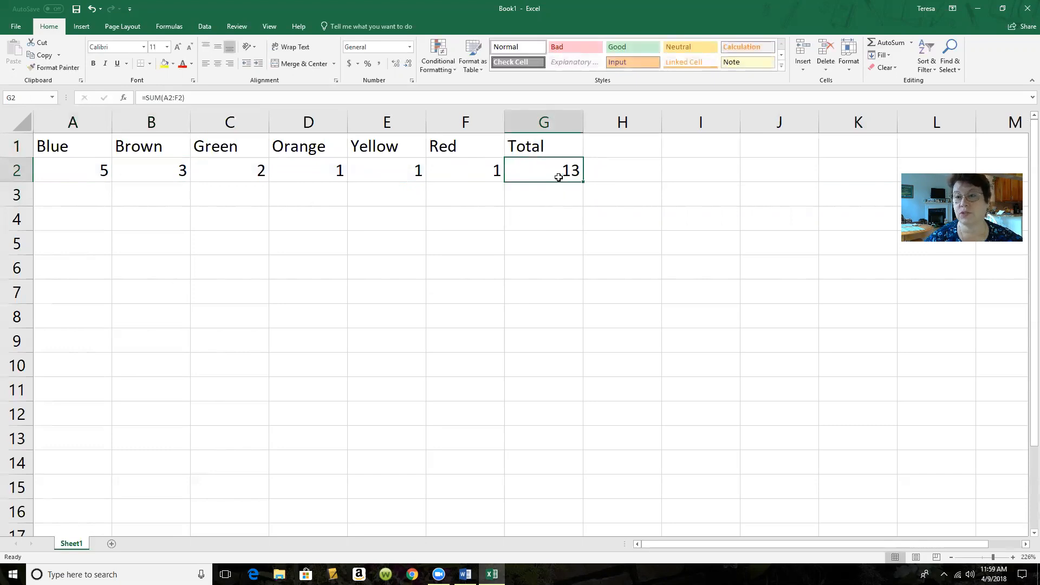
pyautogui.click(165, 169)
pyautogui.write('4')
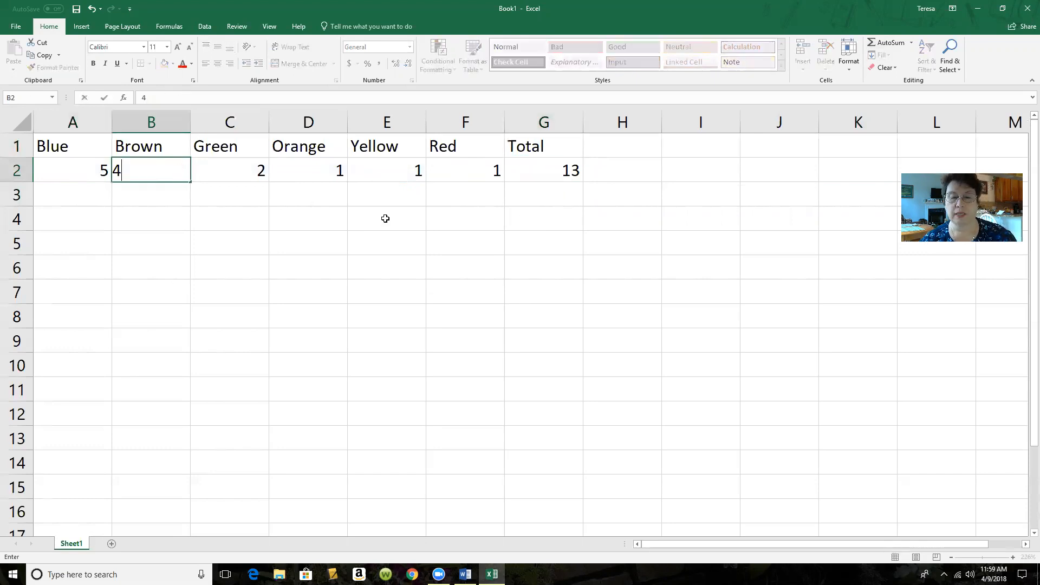
pyautogui.click(517, 171)
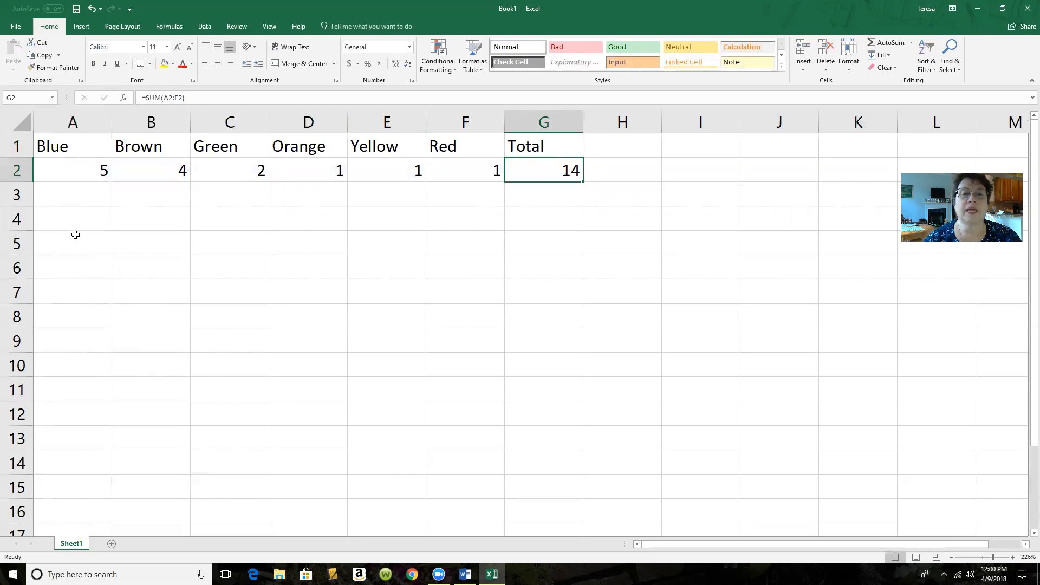
# - Try a 3-D pie chart of A1:G2 that includes the Total column, and undo its insertion
pyautogui.moveTo(63, 142); pyautogui.dragTo(548, 162)
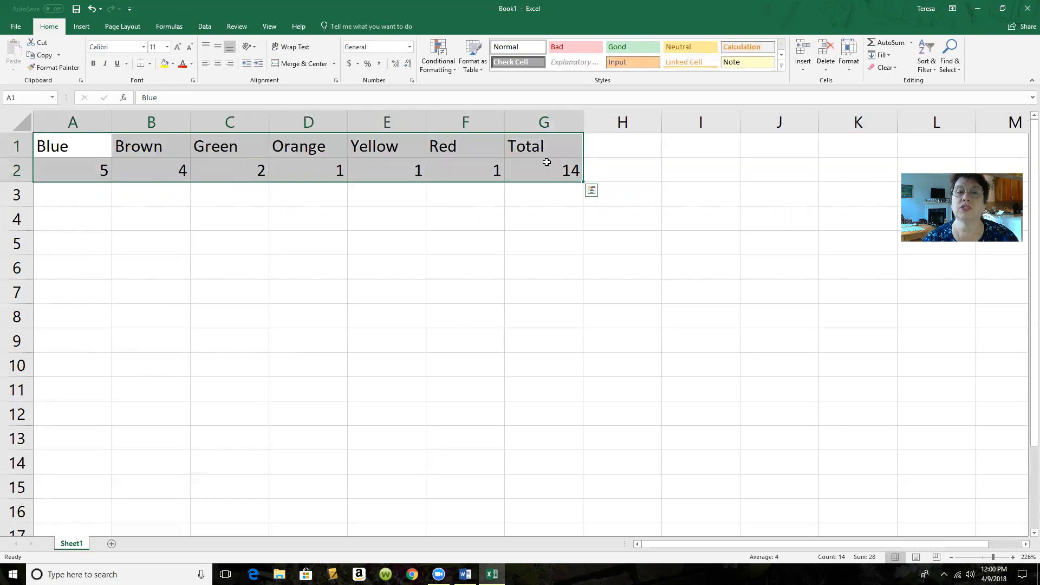
pyautogui.click(82, 26)
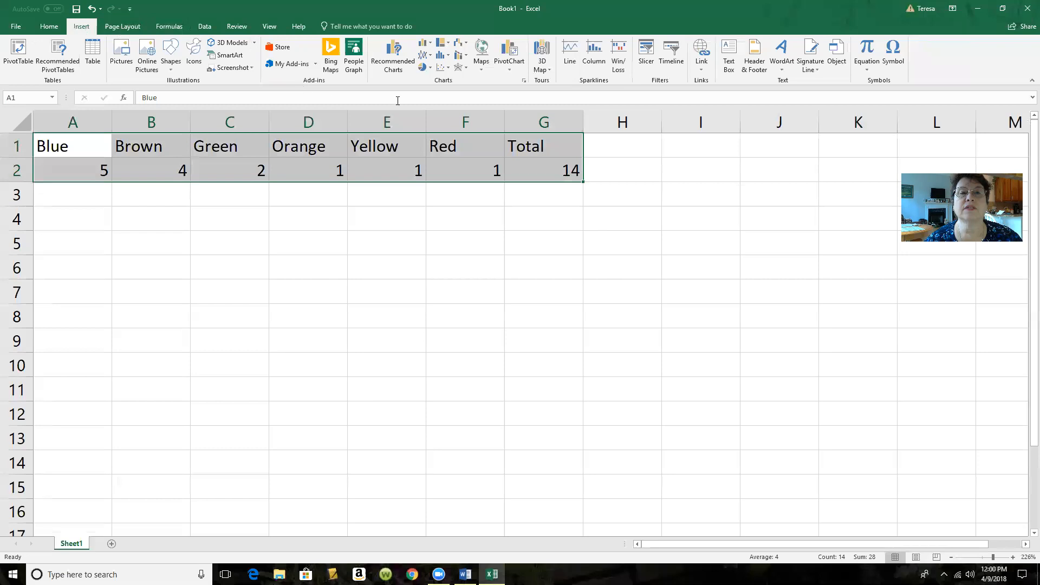
pyautogui.click(431, 69)
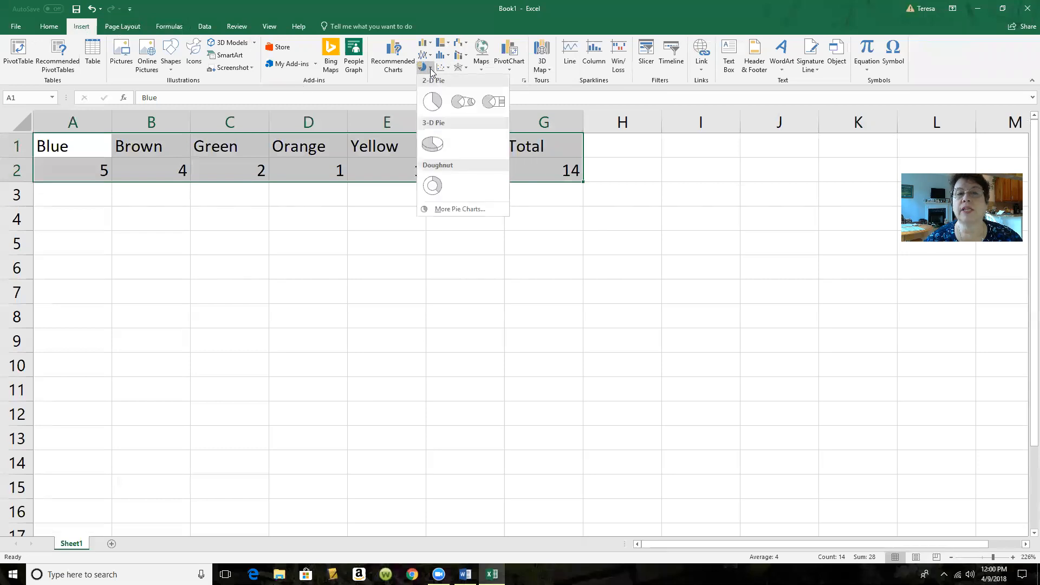
pyautogui.click(432, 145)
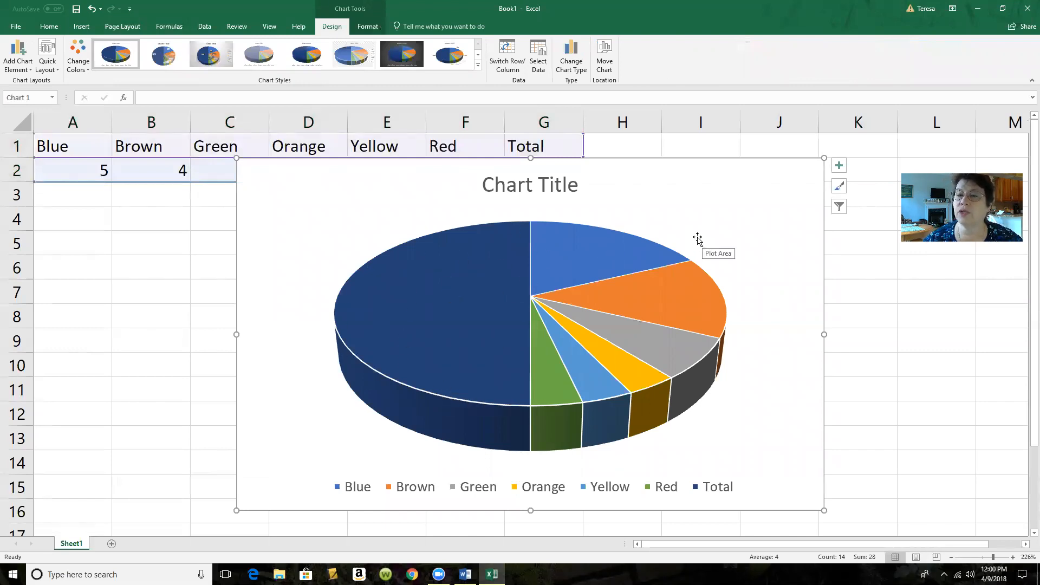
pyautogui.hotkey('ctrl', 'z')
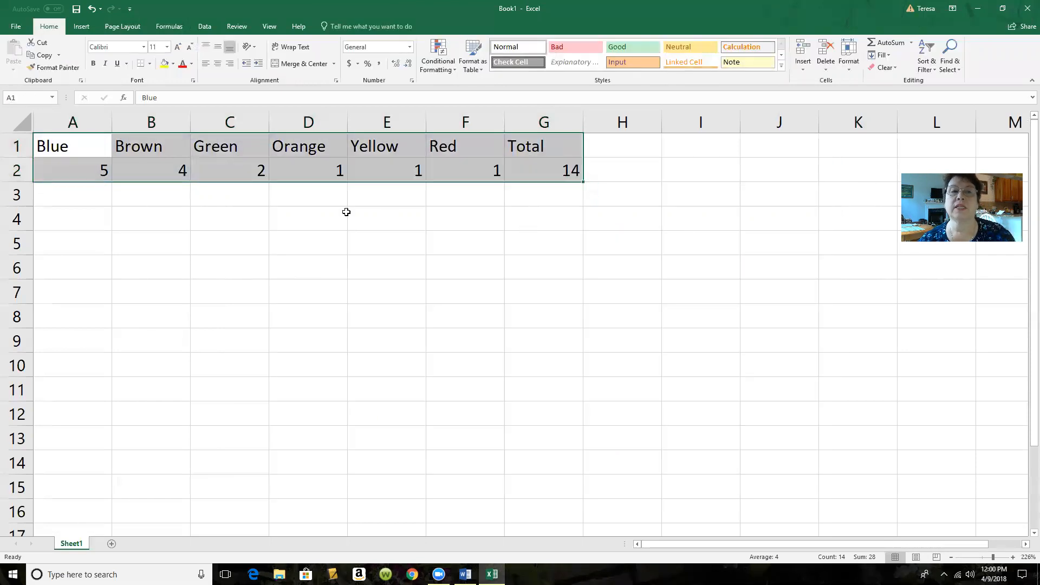
pyautogui.click(335, 225)
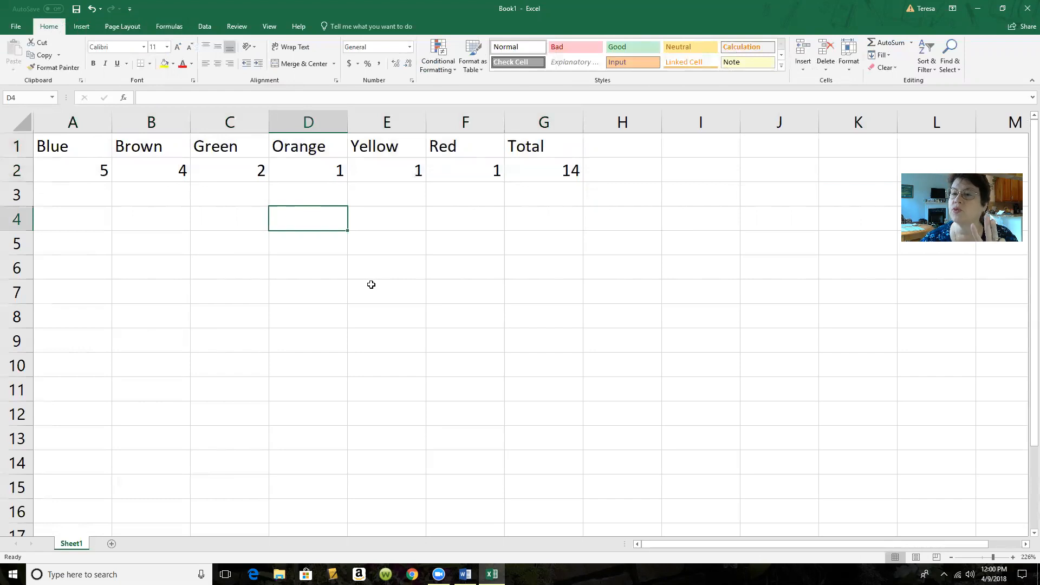
# - Insert a 3-D pie chart of the color counts in A1:F2, leaving out Total, and place it below the data
pyautogui.click(92, 144)
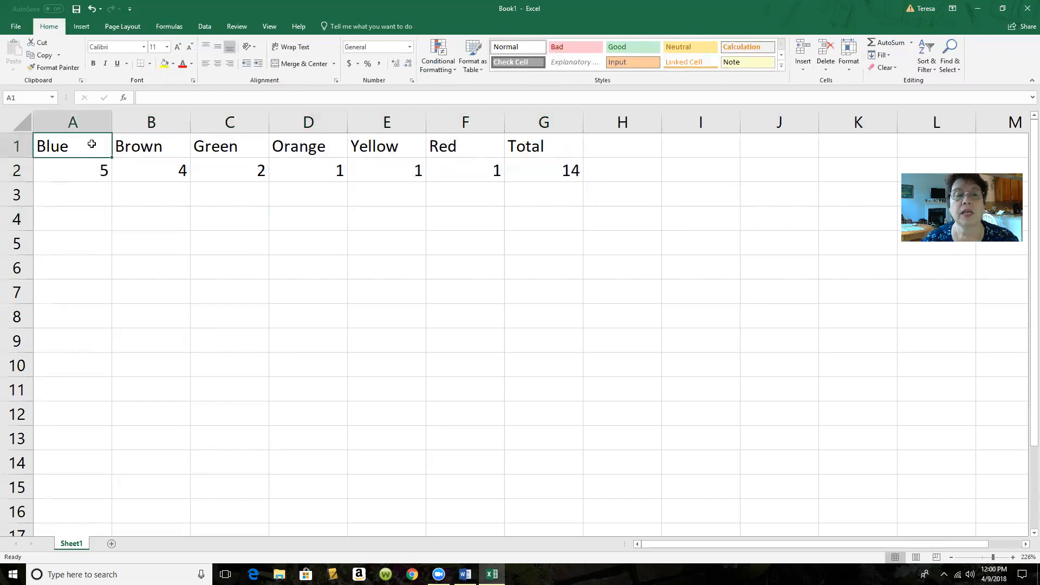
pyautogui.moveTo(105, 144); pyautogui.dragTo(465, 172)
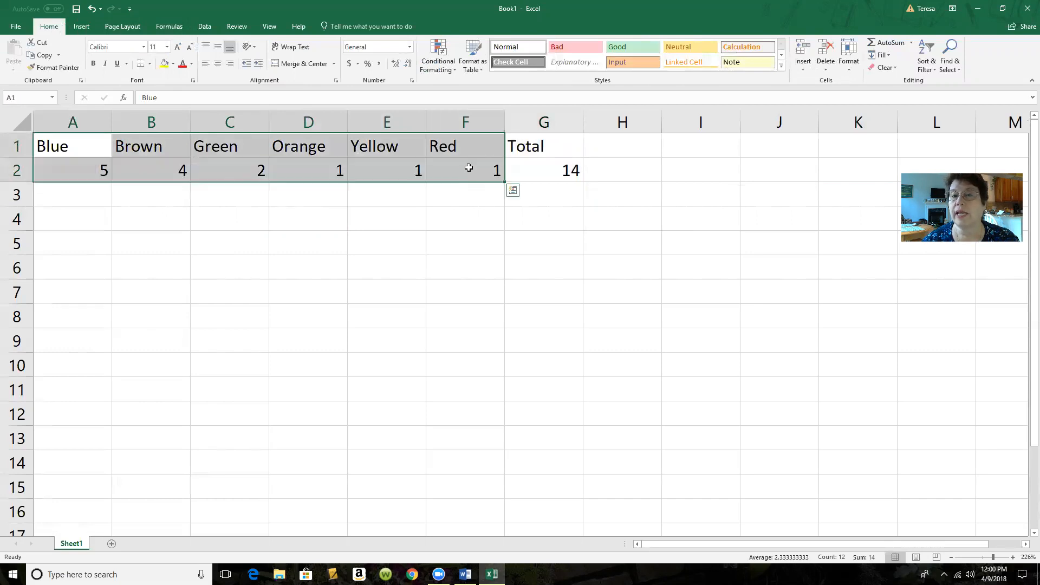
pyautogui.click(81, 26)
pyautogui.click(424, 67)
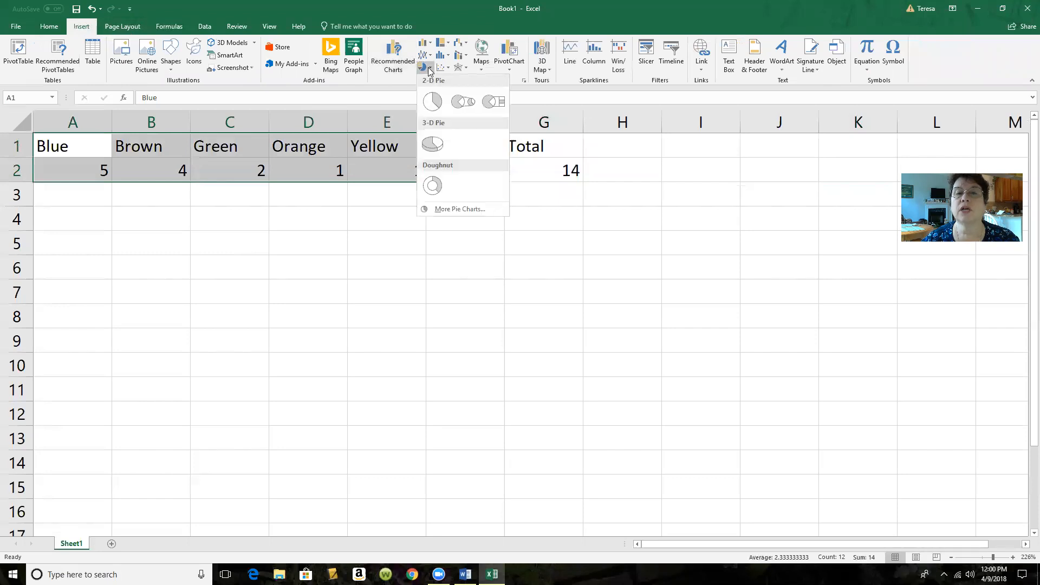
pyautogui.click(433, 146)
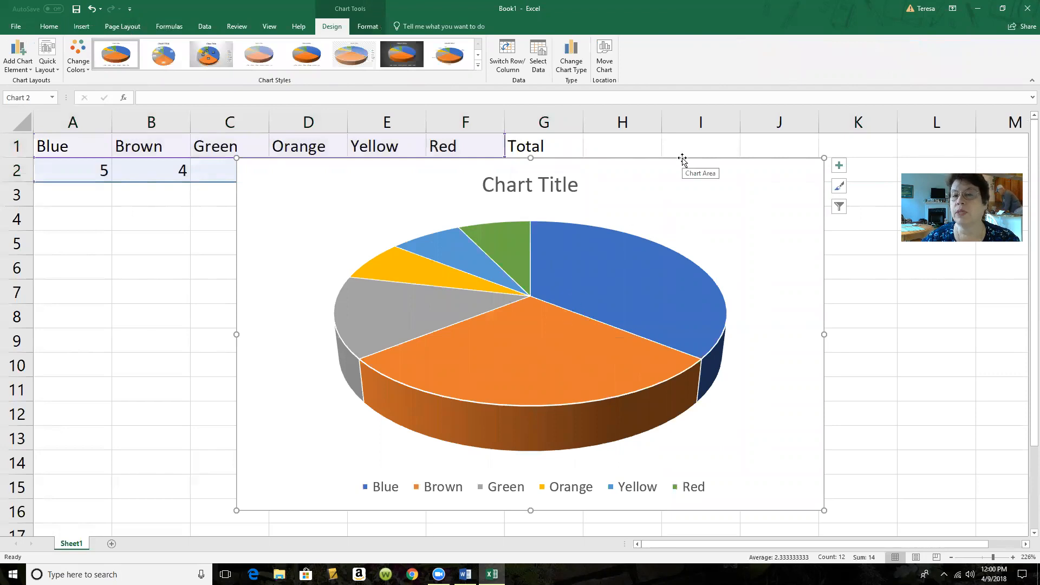
pyautogui.moveTo(681, 159); pyautogui.dragTo(462, 206)
# - Replace the pie chart's placeholder title with "M&M's"
pyautogui.click(374, 231)
pyautogui.tripleClick(376, 231)
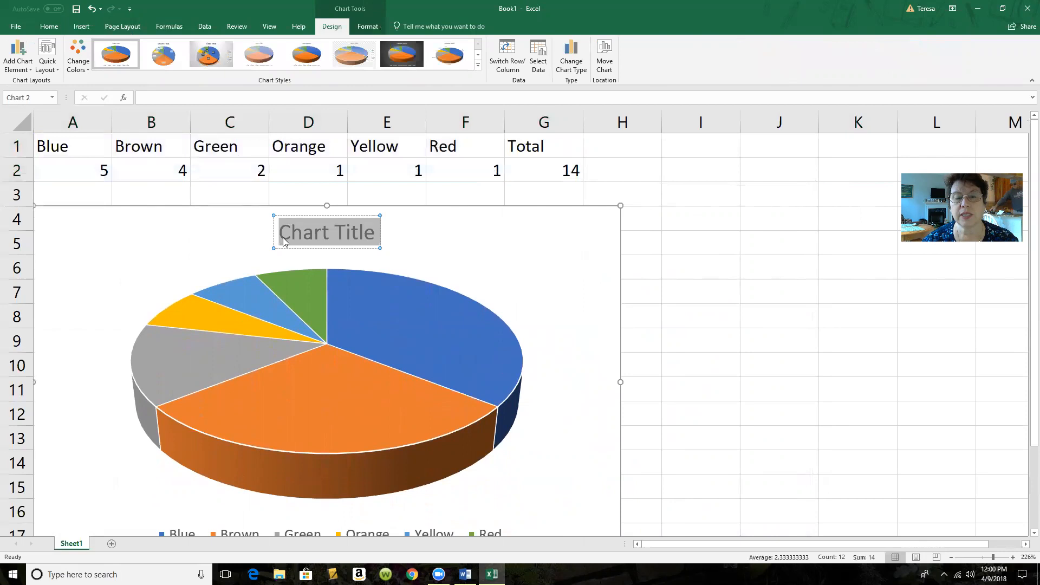
pyautogui.write('M')
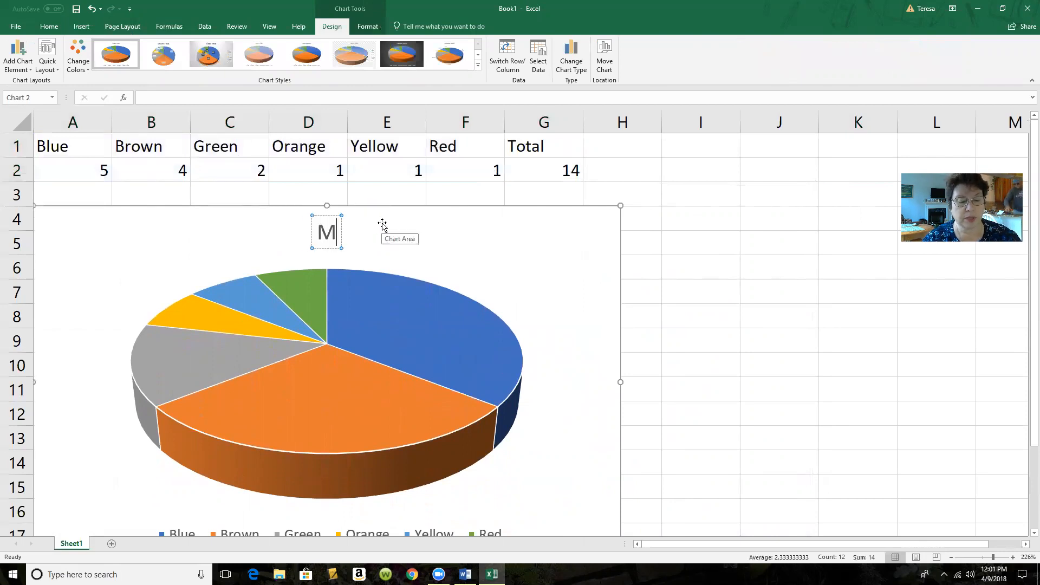
pyautogui.write("&m's")
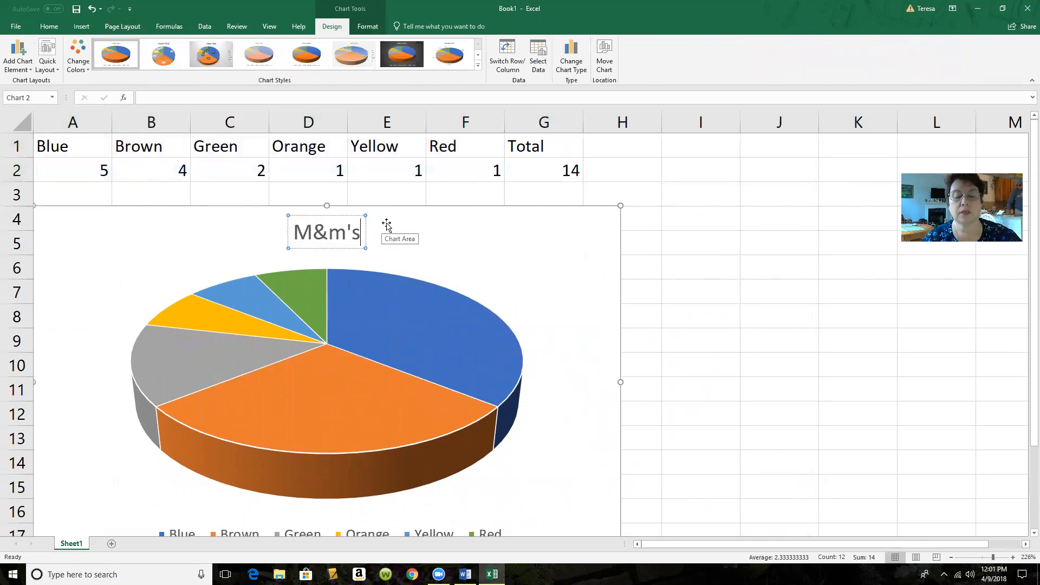
pyautogui.press('BackSpace')
pyautogui.press('BackSpace')
pyautogui.press('BackSpace')
pyautogui.write("M'")
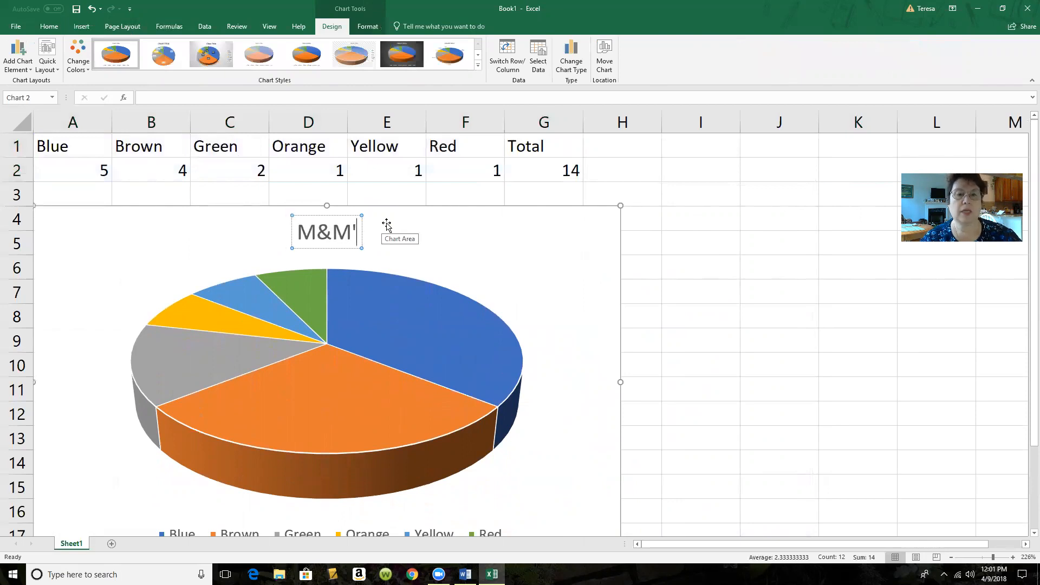
pyautogui.write('s')
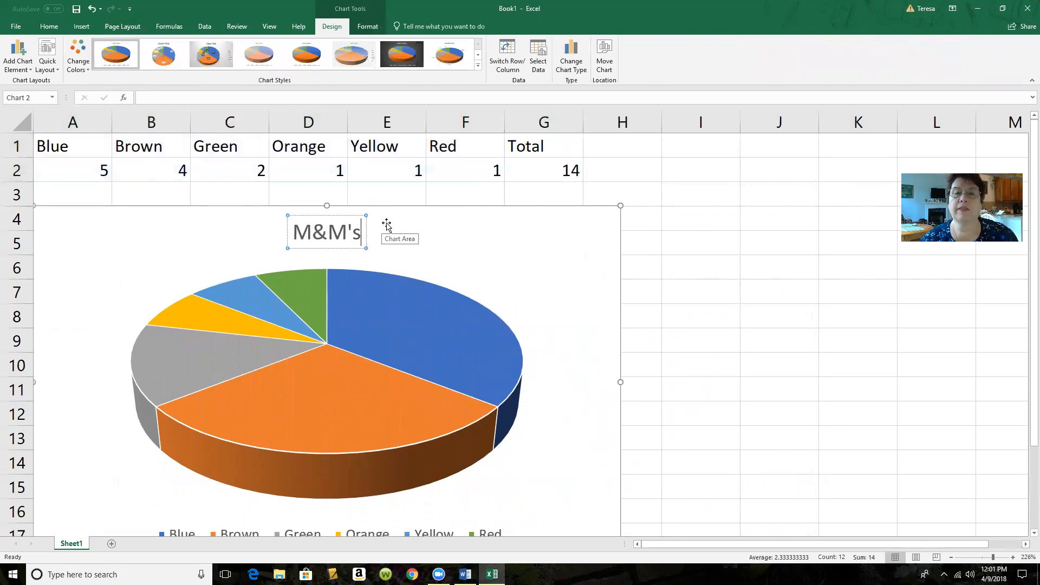
pyautogui.click(588, 230)
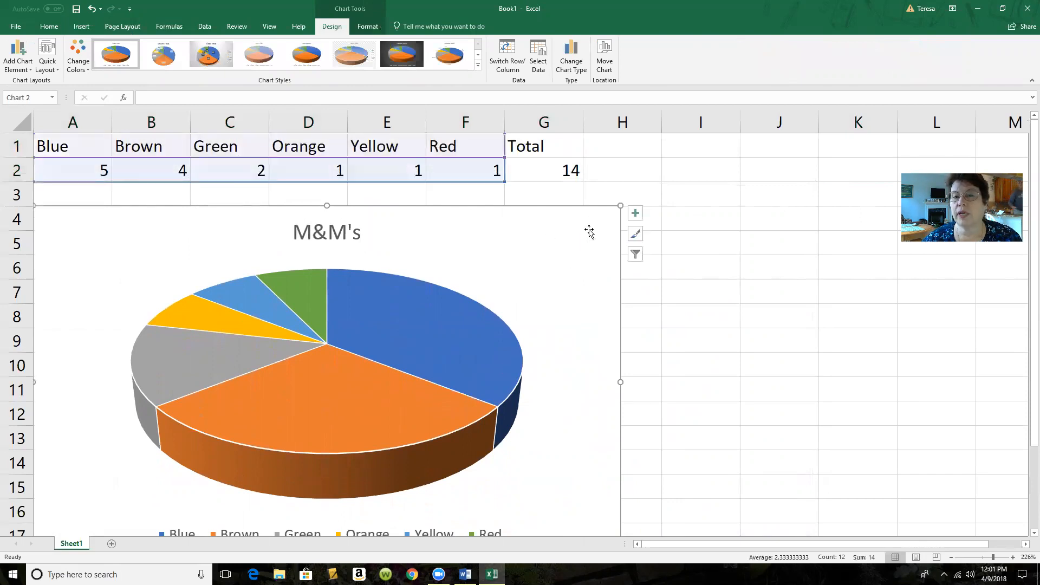
# - Add data labels to the pie chart and position them at Outside End
pyautogui.click(635, 214)
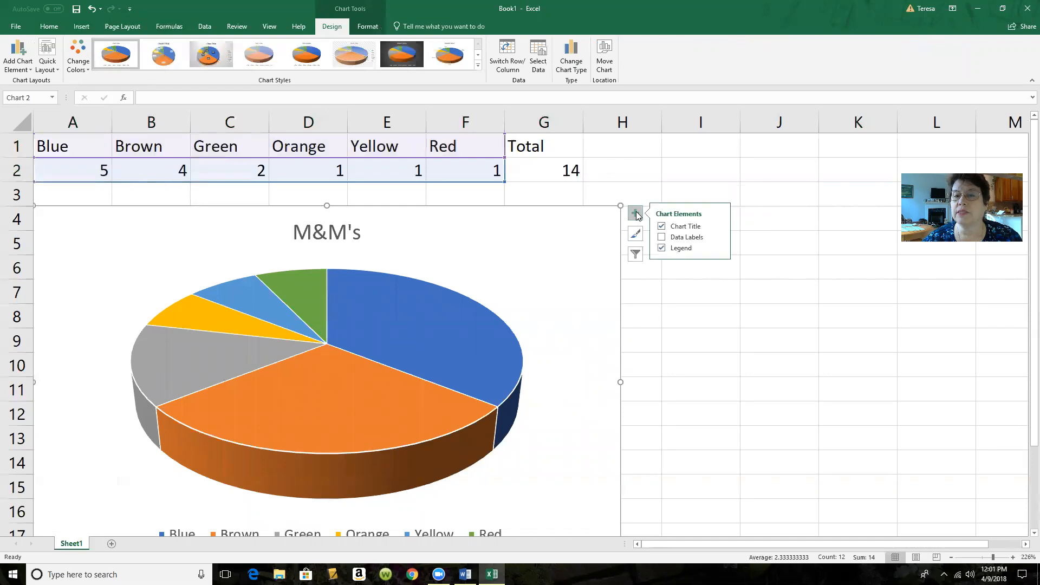
pyautogui.click(662, 237)
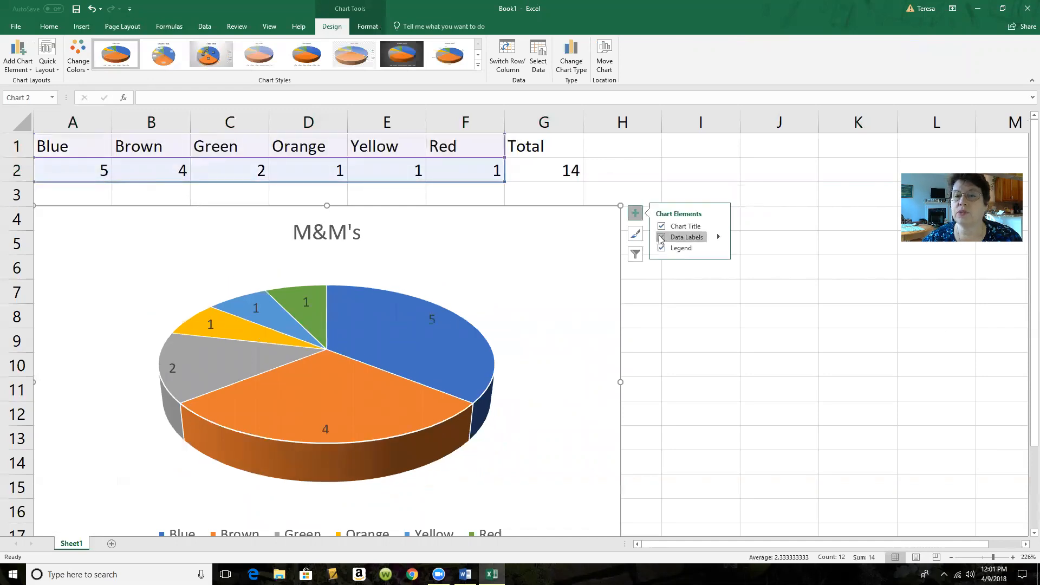
pyautogui.click(718, 237)
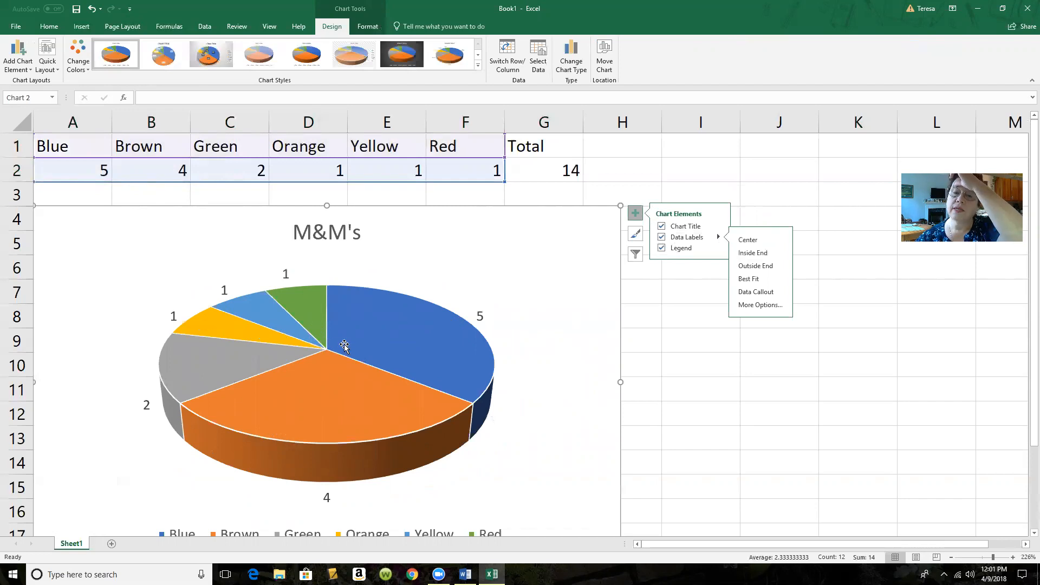
# - Select only the Blue slice of the pie chart
pyautogui.click(363, 340)
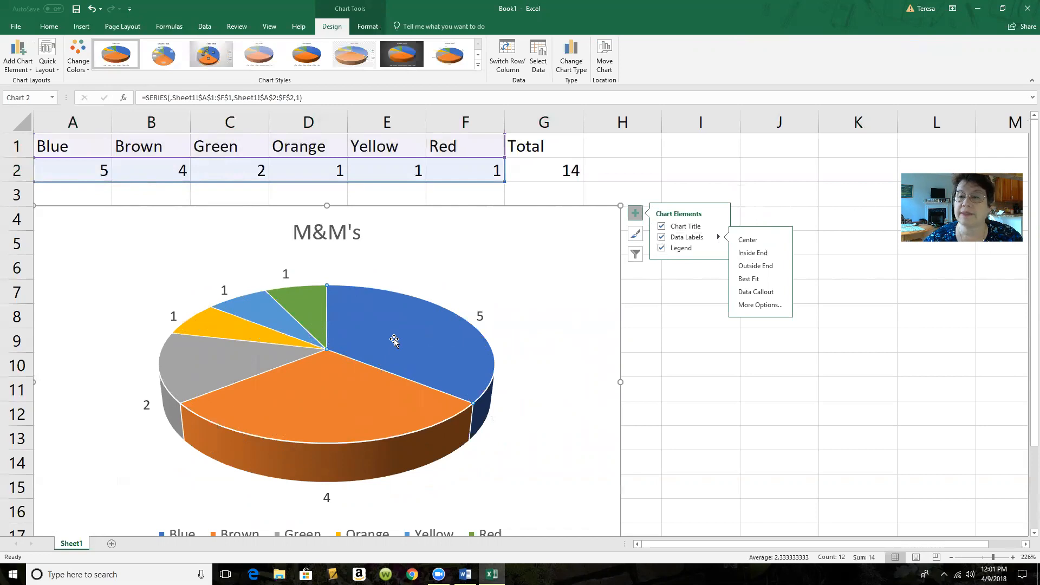
pyautogui.moveTo(393, 339)
pyautogui.mouseDown()
pyautogui.moveTo(450, 320)
pyautogui.moveTo(385, 334)
pyautogui.mouseUp()
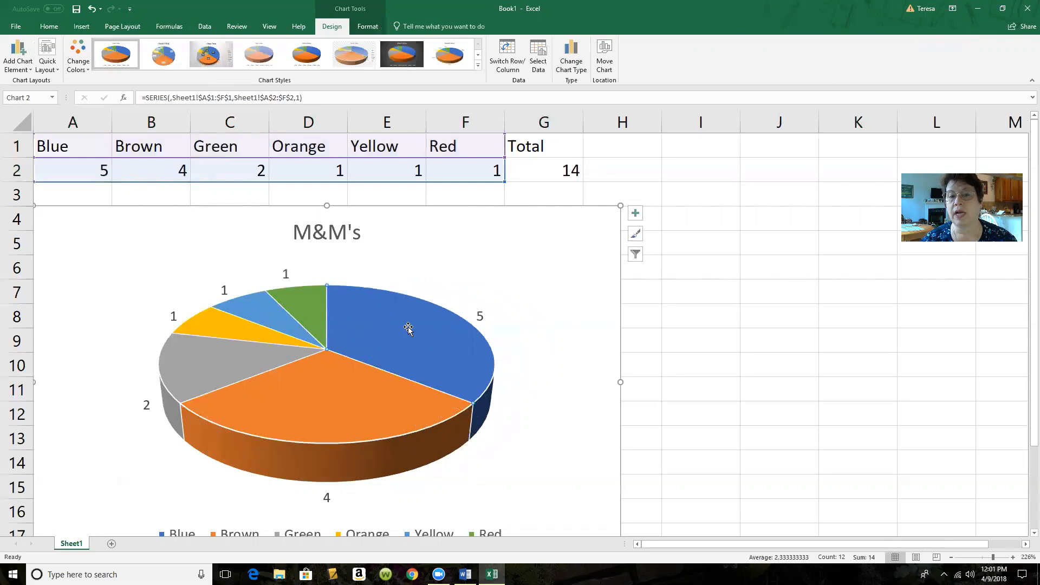
pyautogui.rightClick(409, 331)
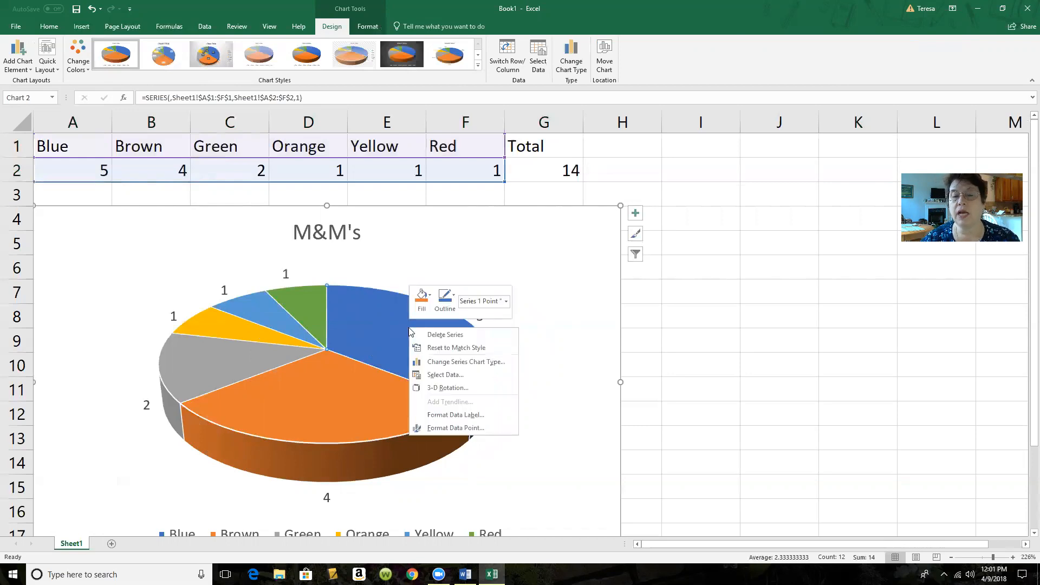
pyautogui.click(429, 297)
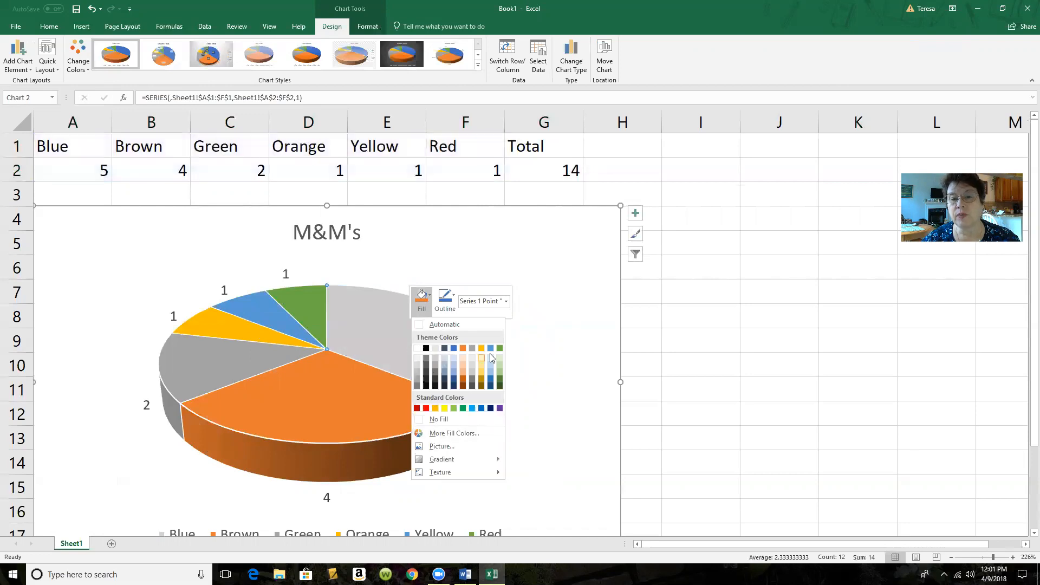
pyautogui.click(439, 433)
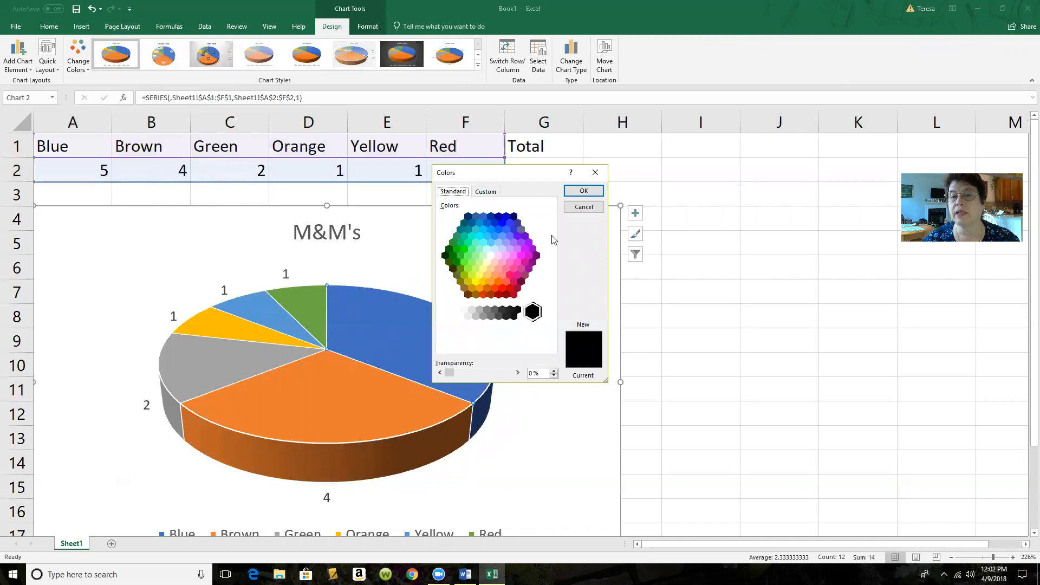
pyautogui.click(584, 207)
# - Fill the Blue slice with an online picture of blue candies found by searching Bing for "Blue M&M's"
pyautogui.rightClick(461, 358)
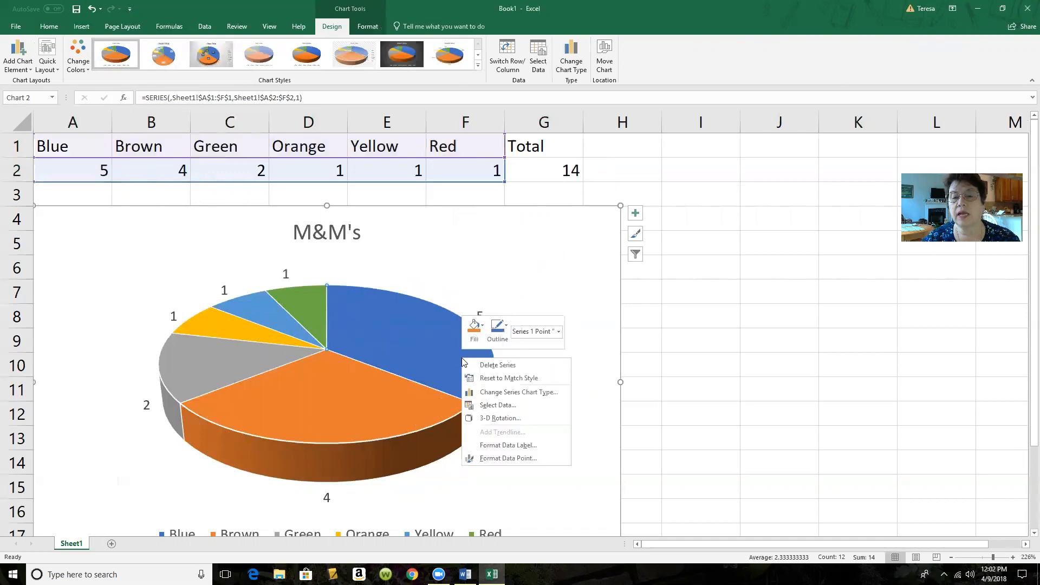
pyautogui.click(475, 327)
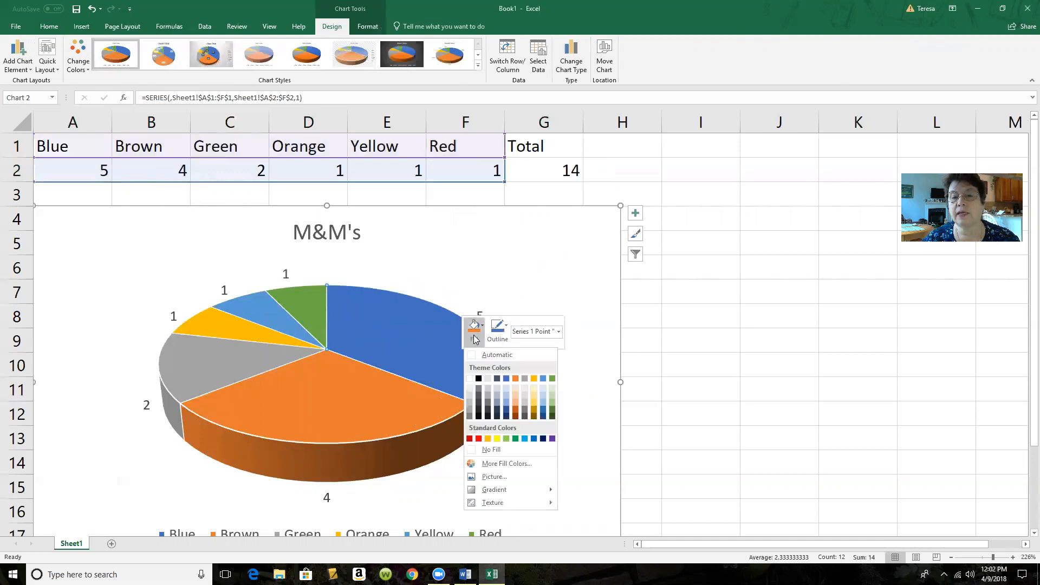
pyautogui.click(499, 477)
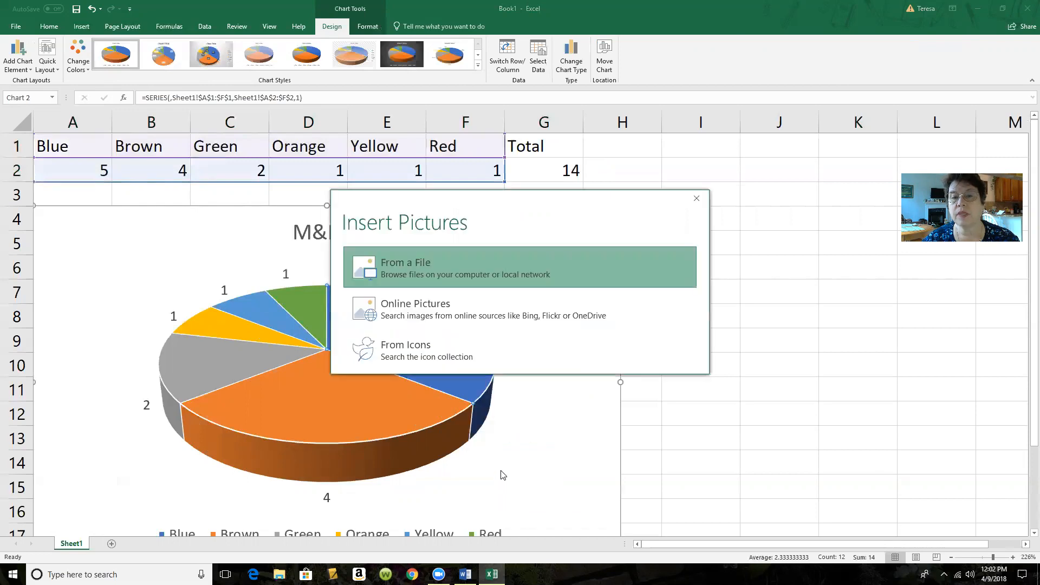
pyautogui.click(441, 308)
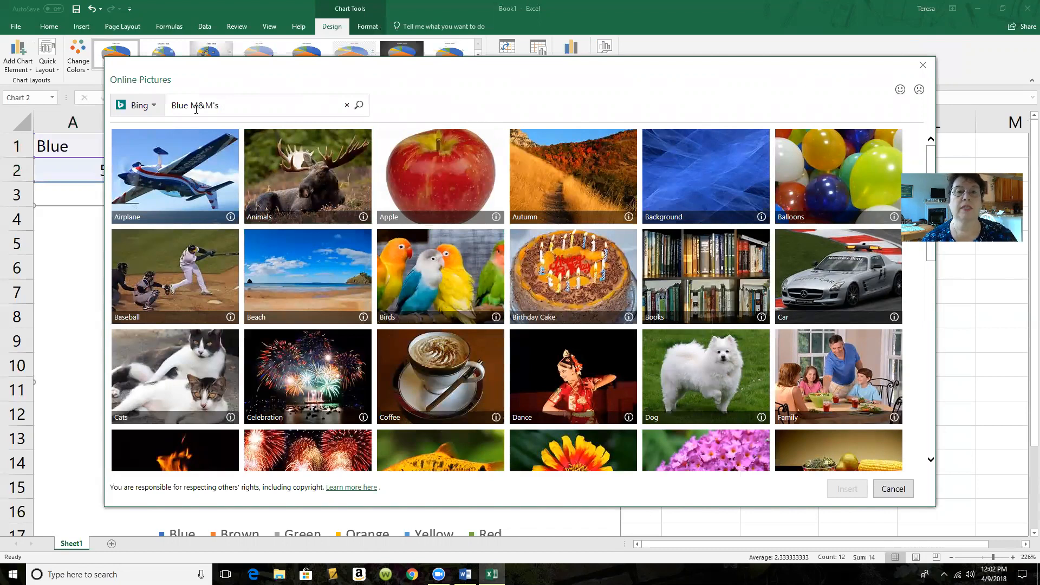
pyautogui.press('Return')
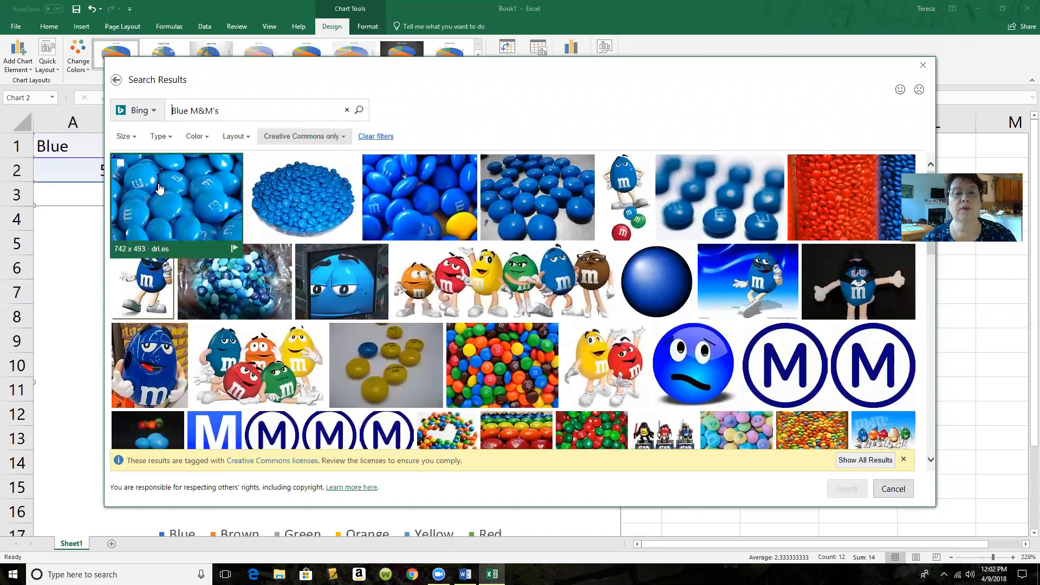
pyautogui.click(175, 194)
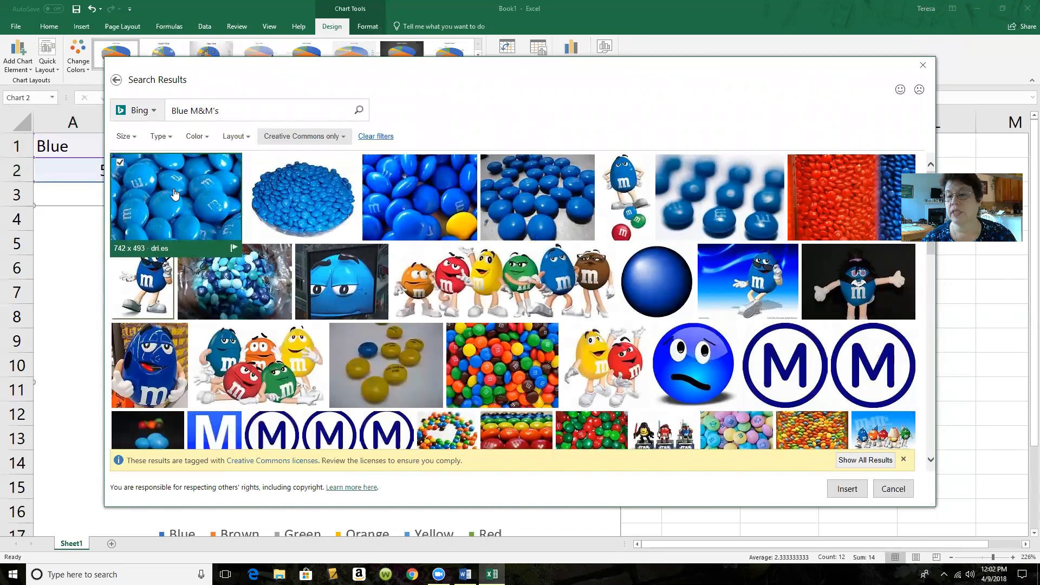
pyautogui.click(842, 487)
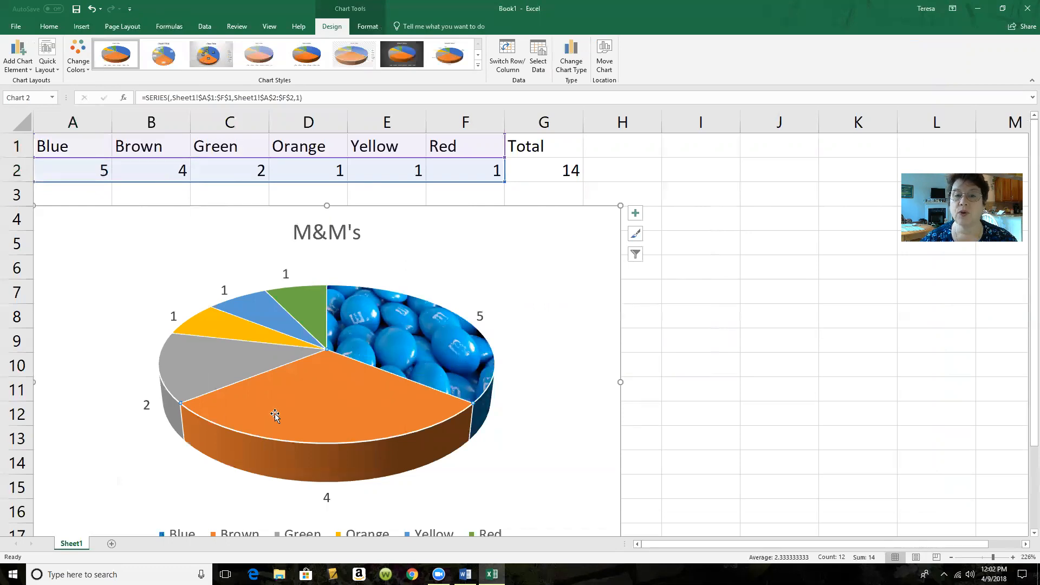
# - Fill the Brown slice of the pie chart with the dark brown marble texture
pyautogui.rightClick(303, 411)
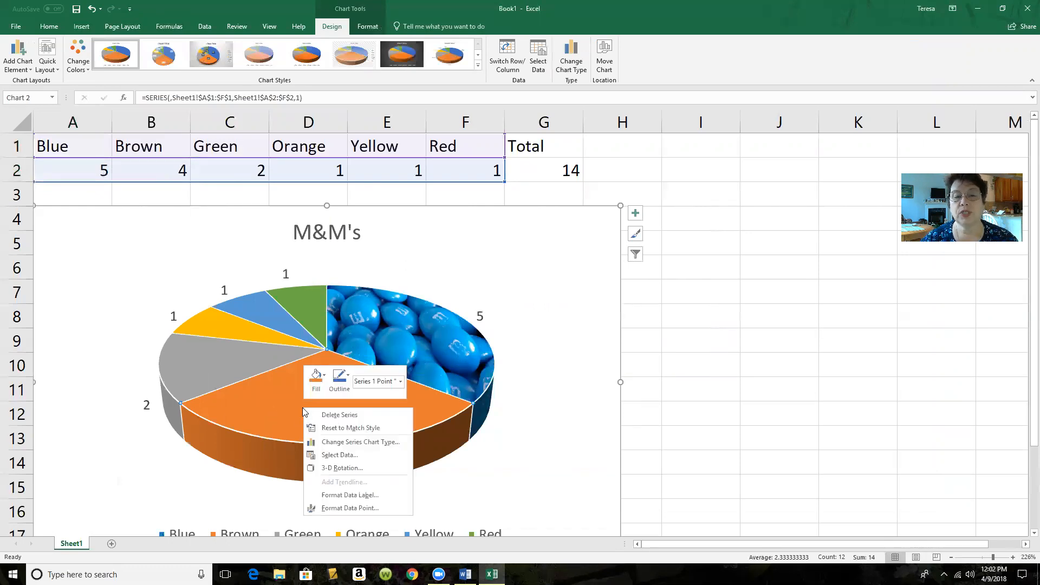
pyautogui.click(325, 377)
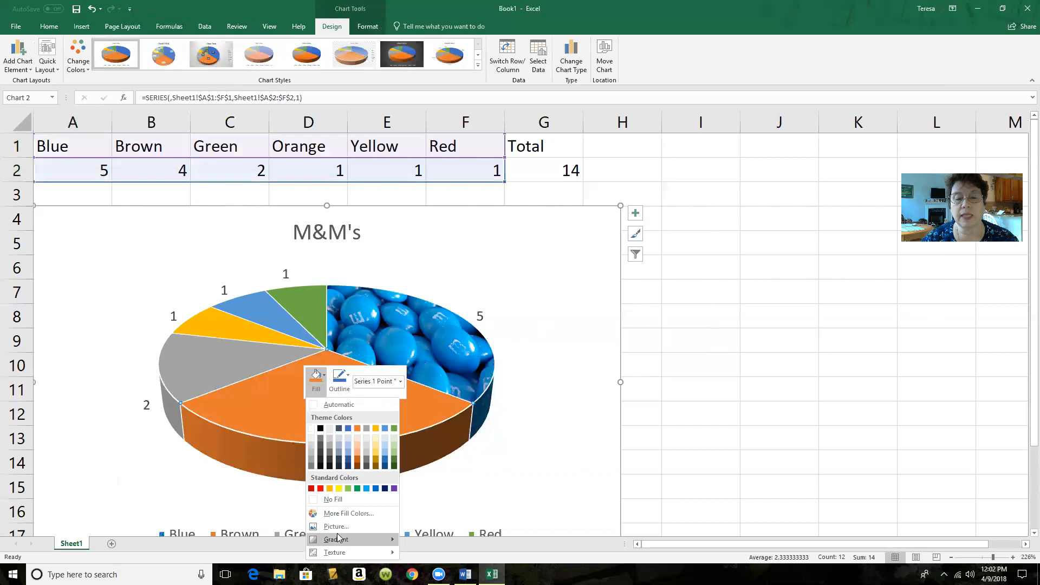
pyautogui.moveTo(339, 552)
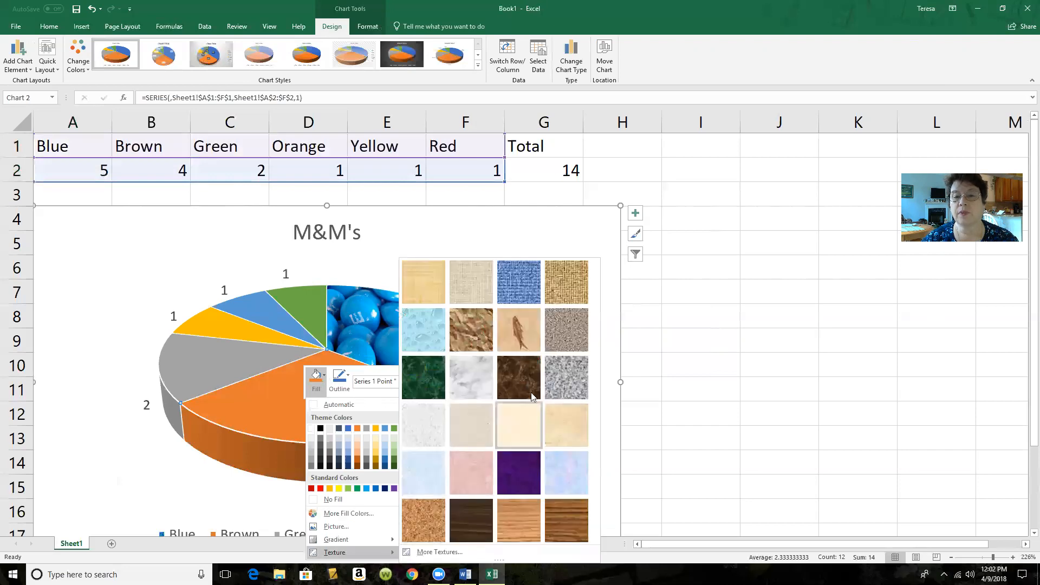
pyautogui.click(520, 378)
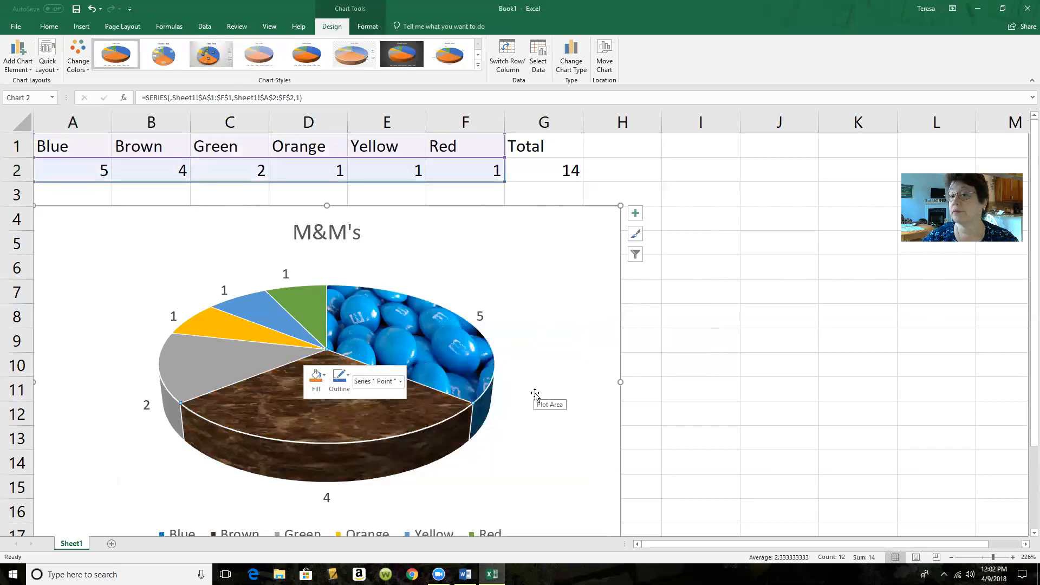
# - Start a picture fill for the Brown slice and search online pictures for "M&M's Brown"
pyautogui.click(362, 430)
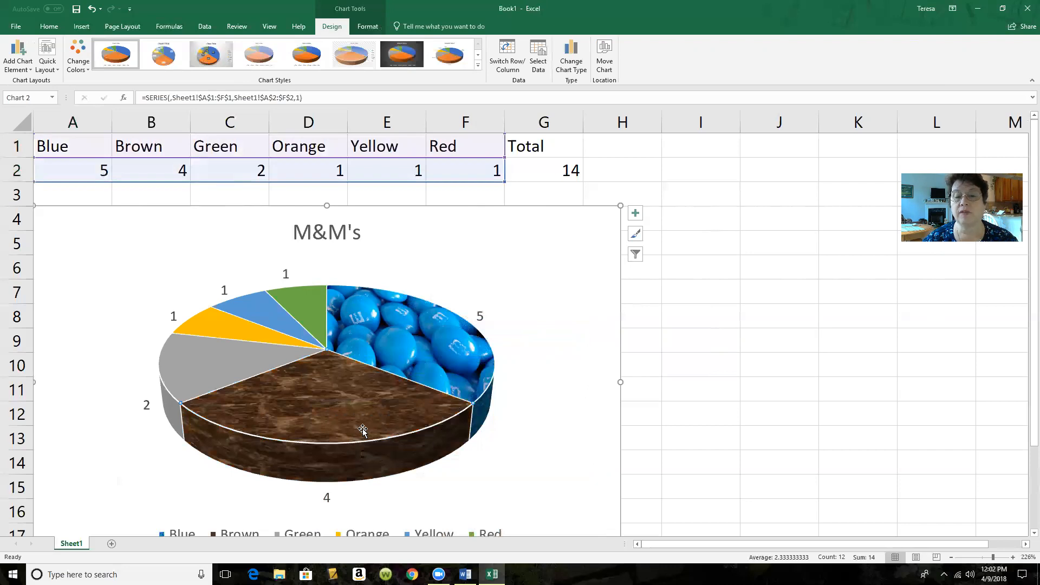
pyautogui.rightClick(363, 430)
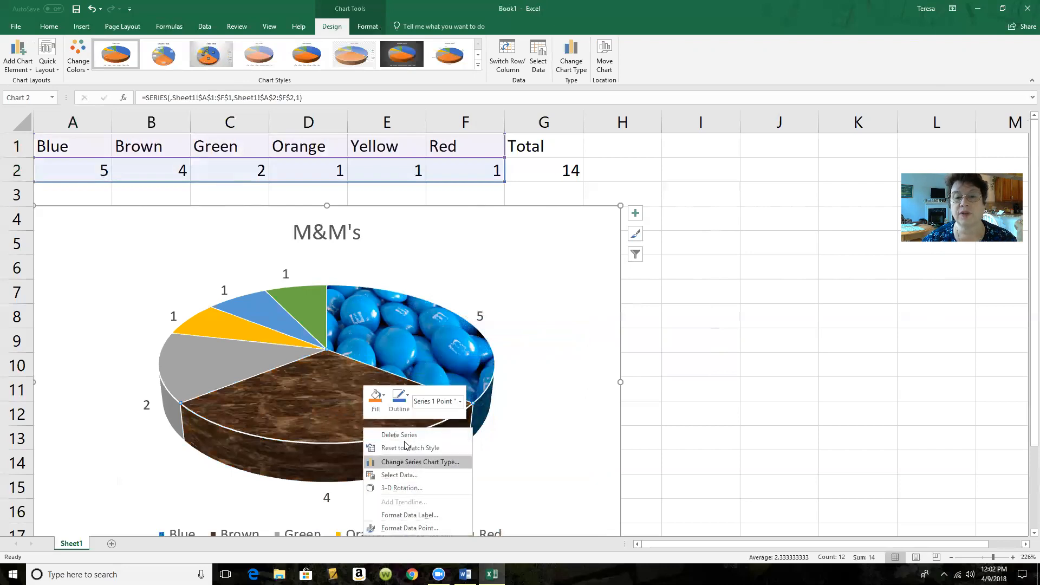
pyautogui.click(384, 402)
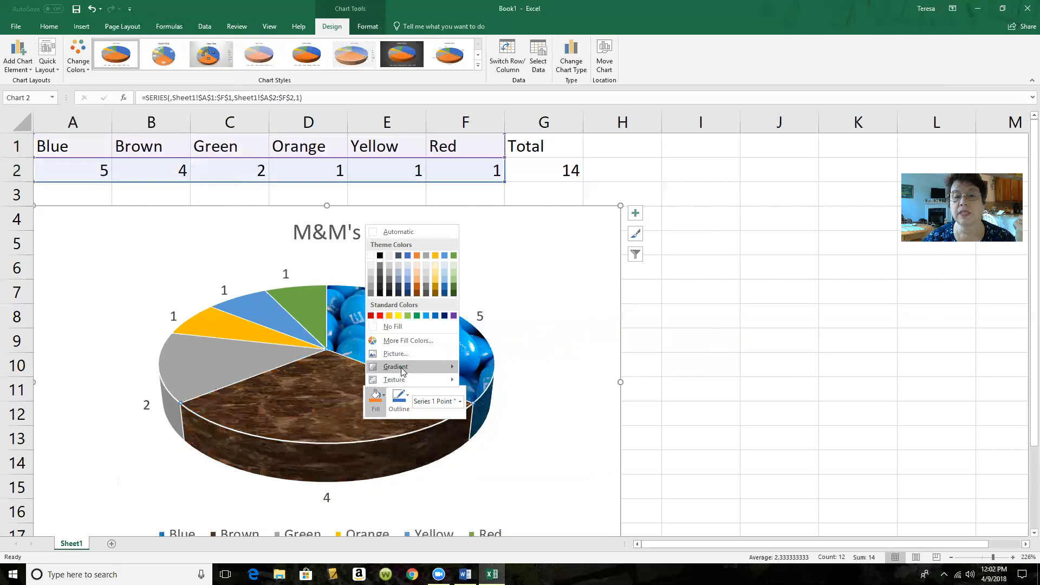
pyautogui.moveTo(443, 368)
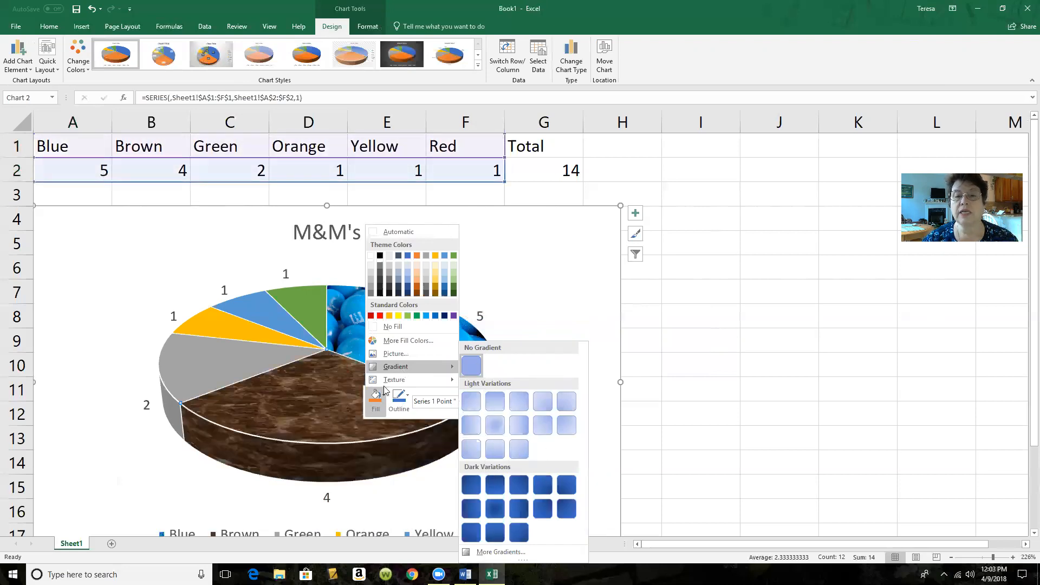
pyautogui.moveTo(398, 382)
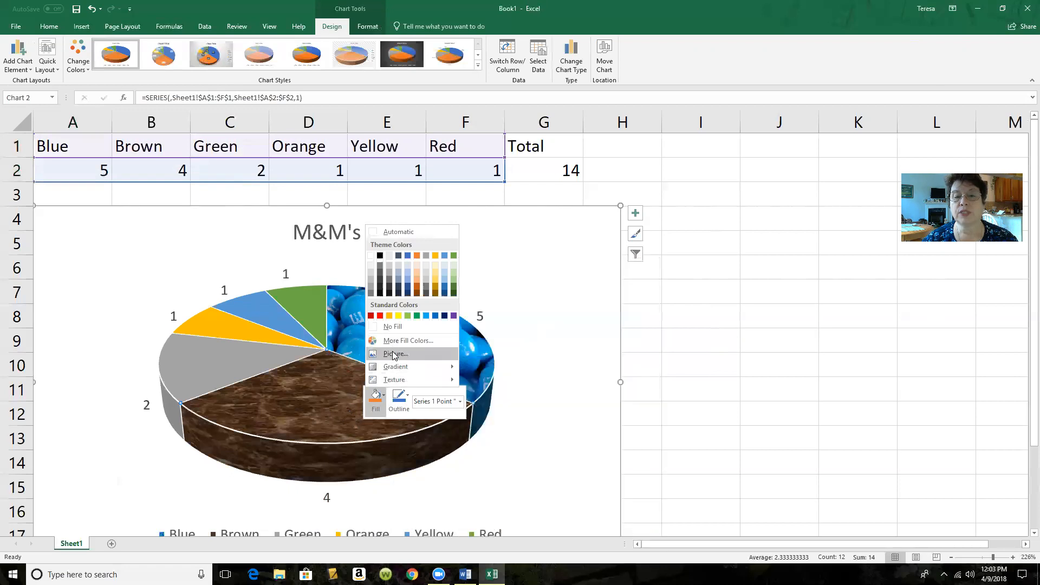
pyautogui.click(392, 352)
pyautogui.click(413, 307)
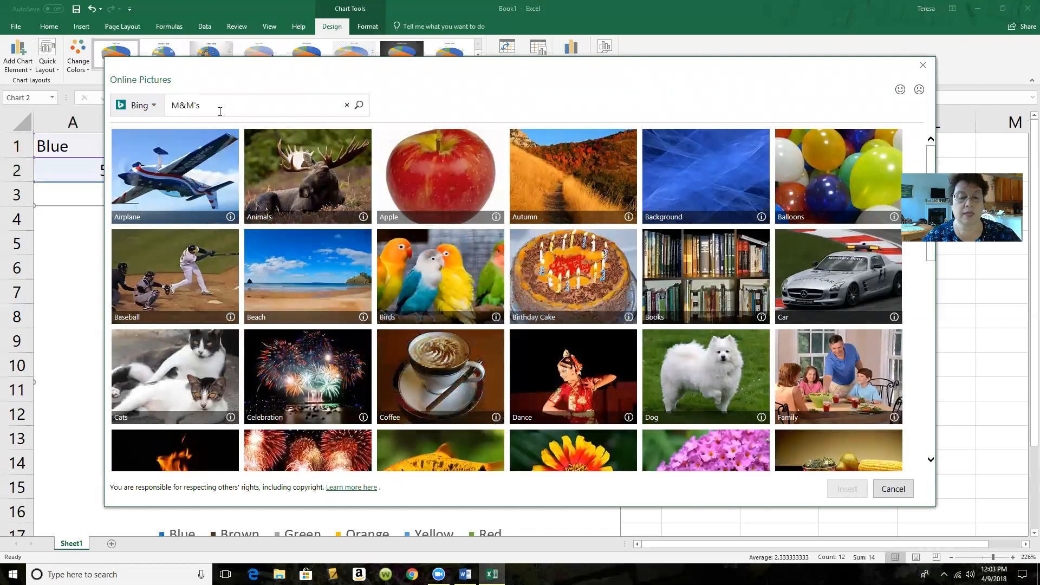
pyautogui.write("M&M's Brown")
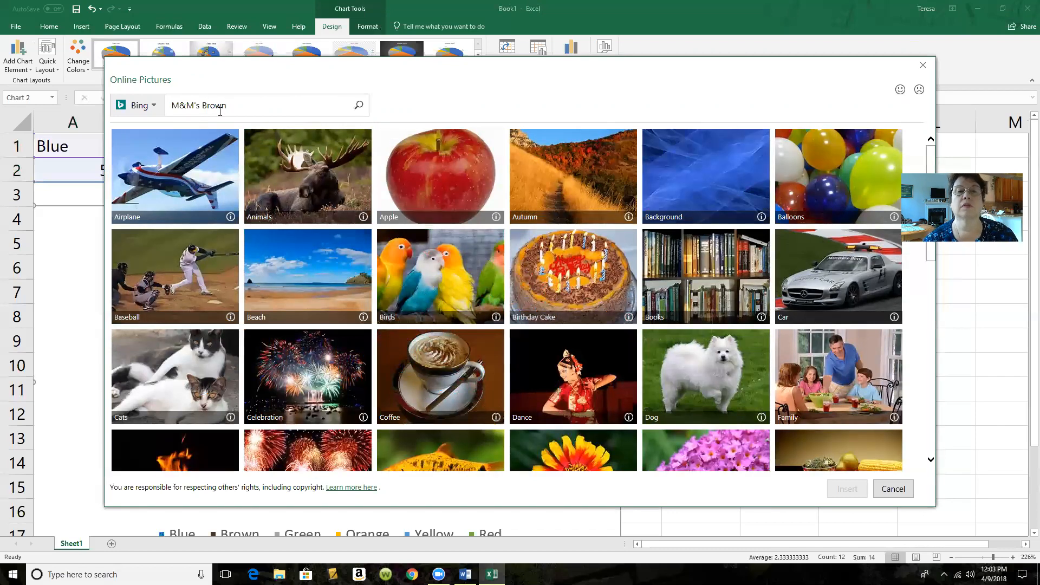
pyautogui.press('Return')
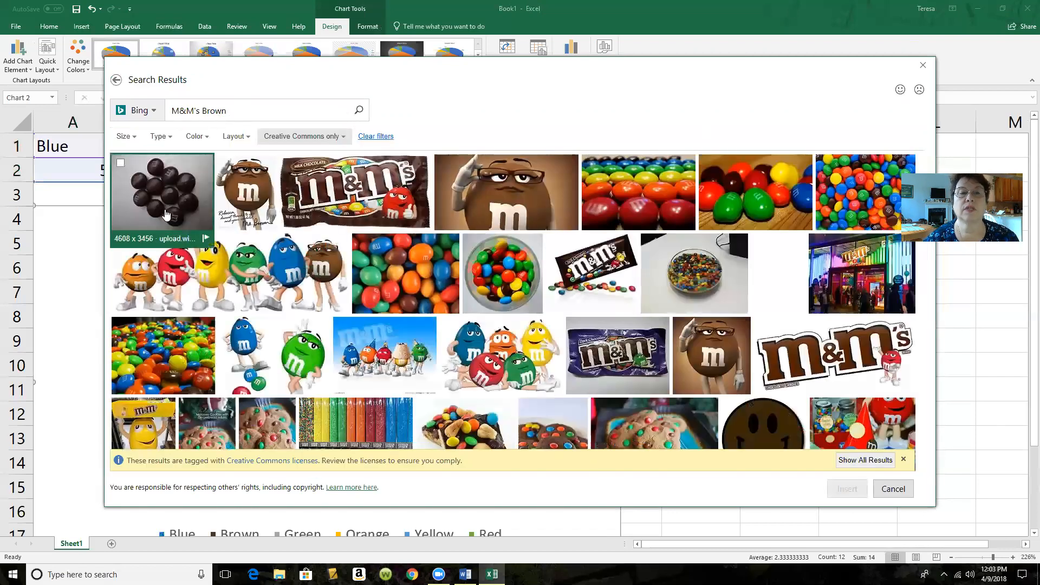
# - Reword the picture search as "Brown M&M's" and fill the Brown slice with the brown M&M character picture
pyautogui.click(174, 110)
pyautogui.write('B')
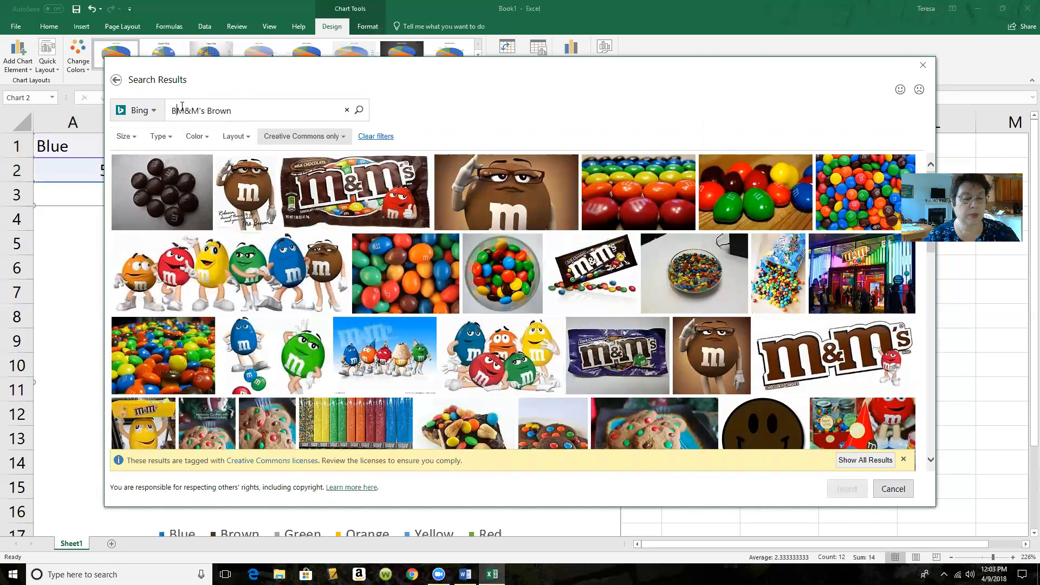
pyautogui.write('rown')
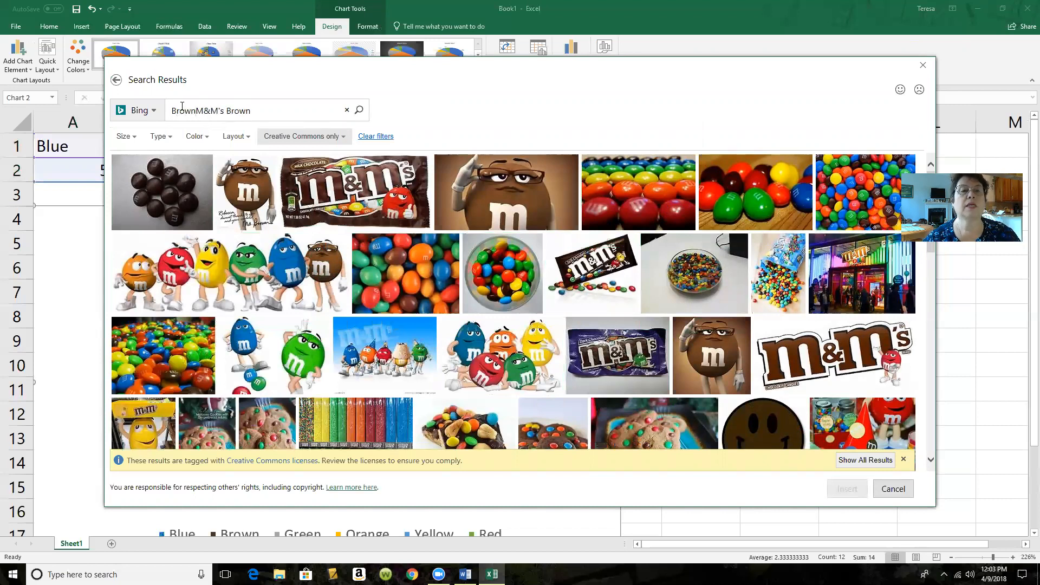
pyautogui.press('Delete')
pyautogui.press('Delete')
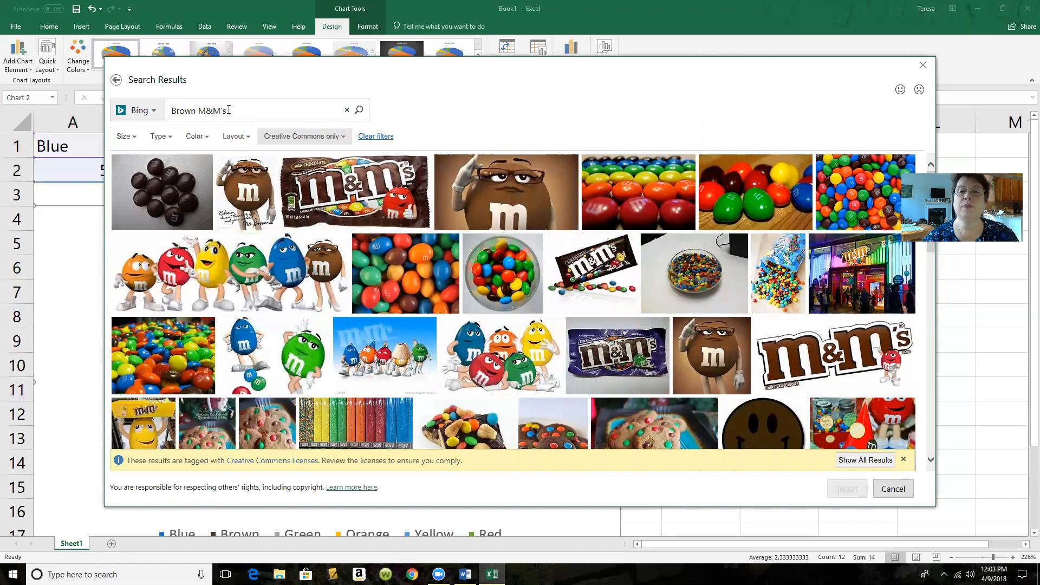
pyautogui.click(248, 191)
pyautogui.click(848, 490)
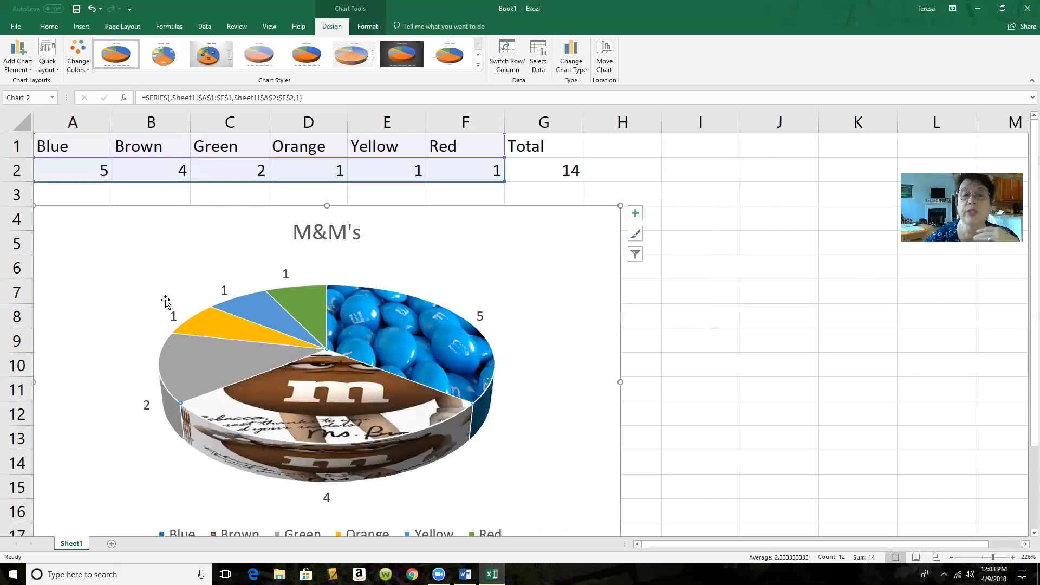
pyautogui.click(727, 331)
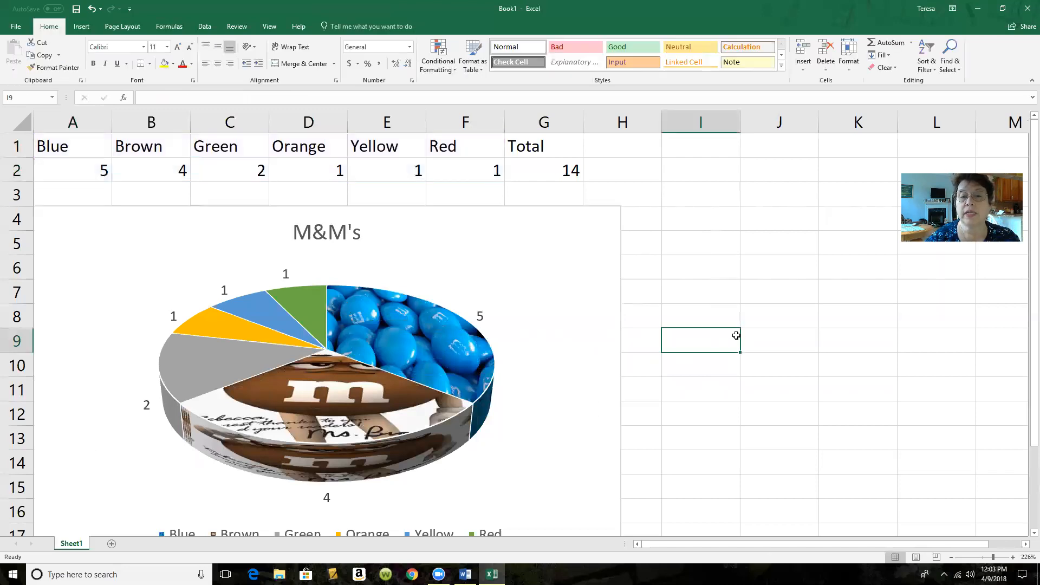
# - Select the whole pie series and set its outline color to Automatic black
pyautogui.click(314, 349)
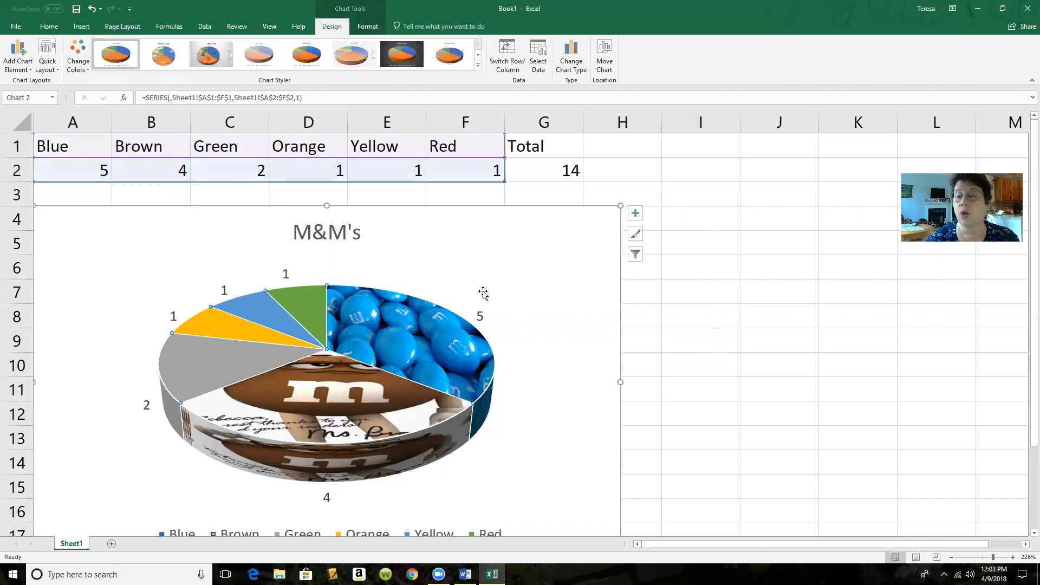
pyautogui.rightClick(348, 340)
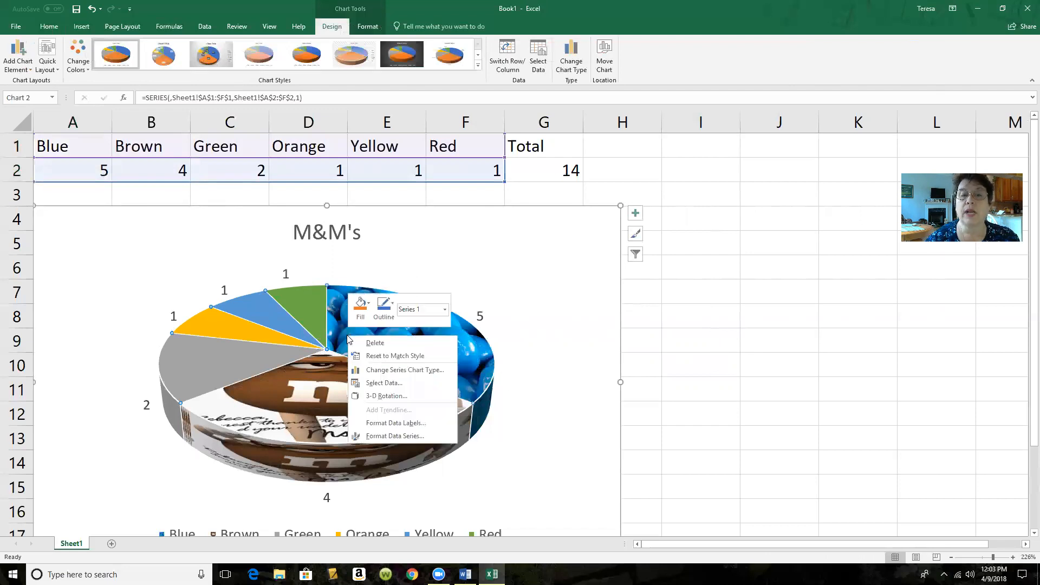
pyautogui.click(393, 305)
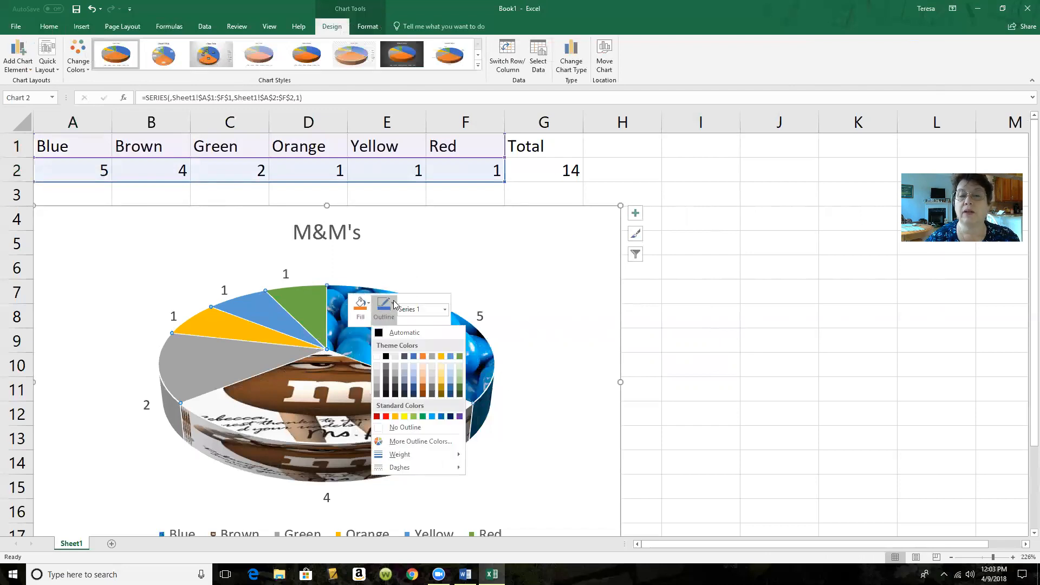
pyautogui.click(377, 331)
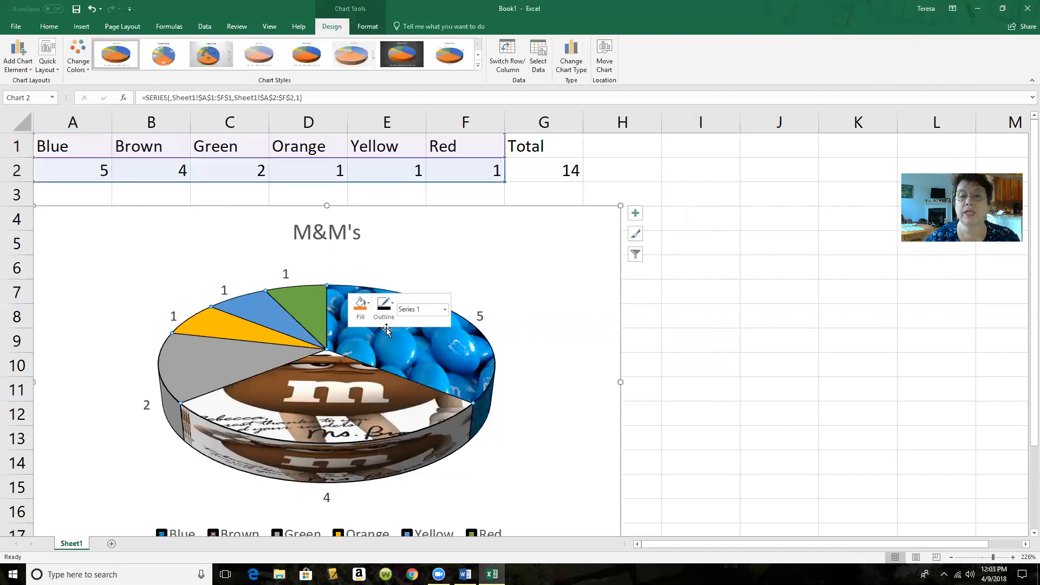
# - Set the outline weight of all pie slices to 2¼ pt
pyautogui.click(393, 307)
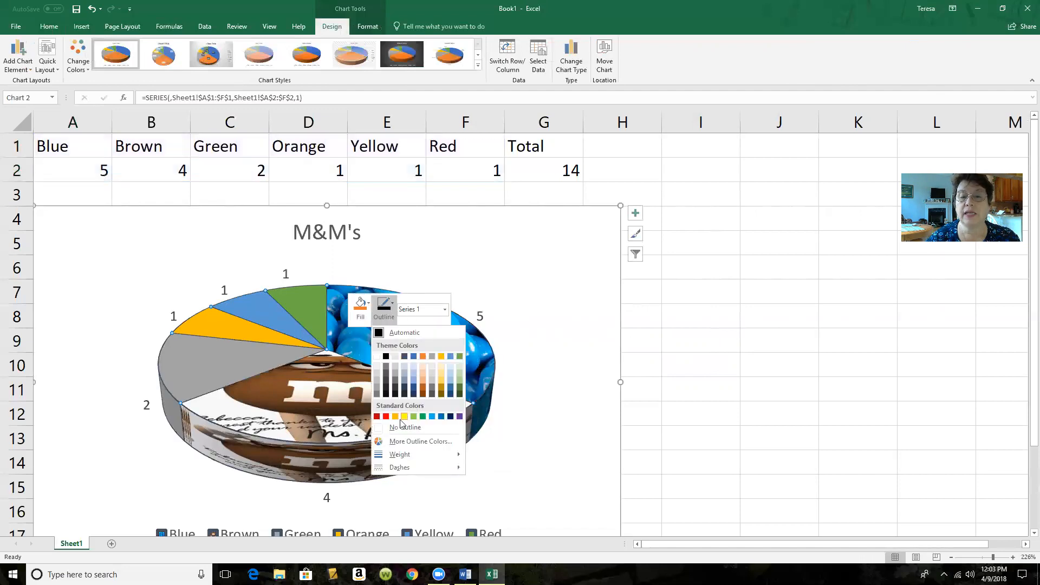
pyautogui.moveTo(404, 454)
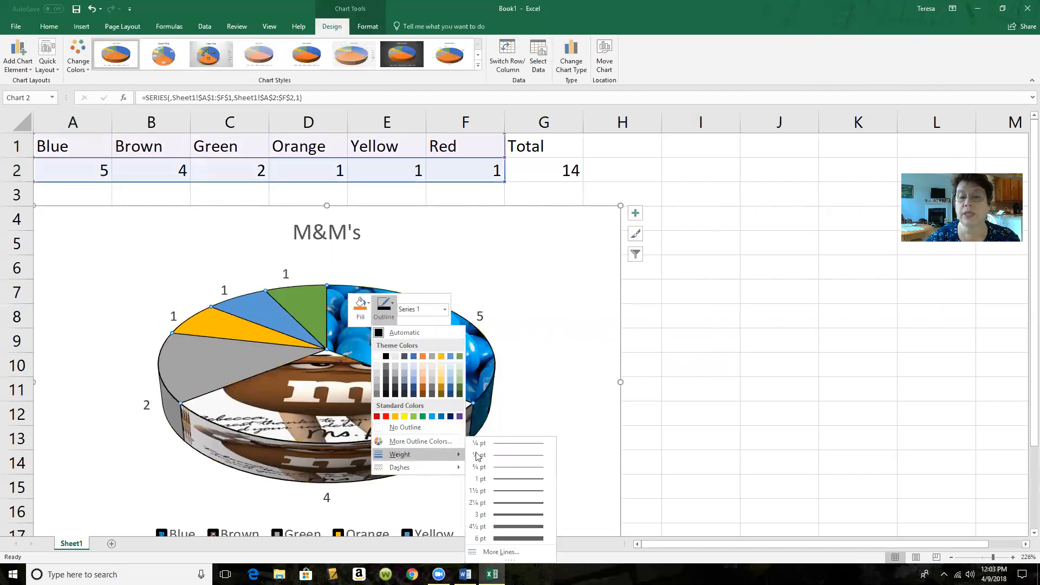
pyautogui.click(507, 503)
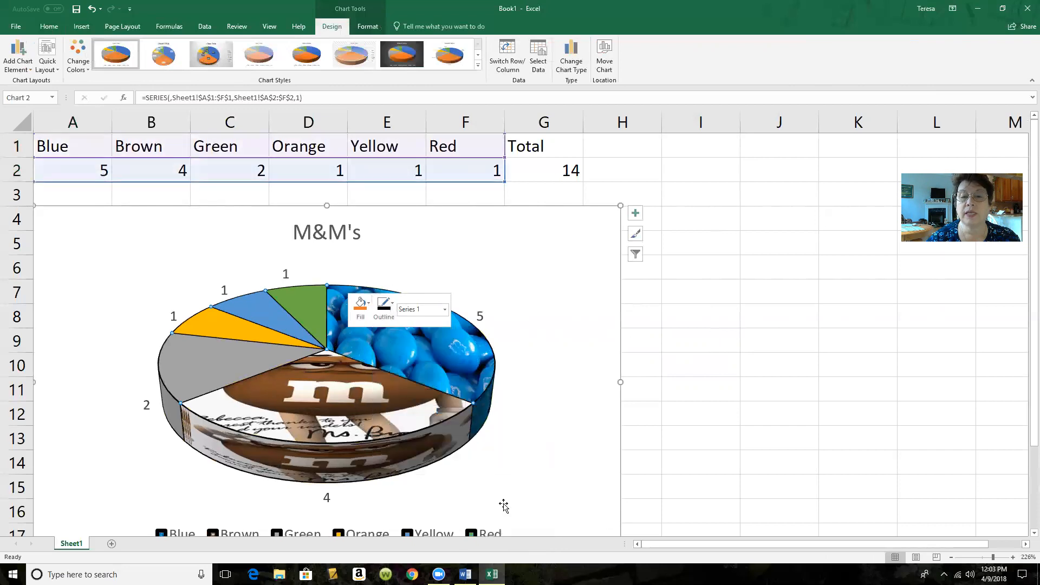
# - Set the outline weight of all pie slices to 3 pt and deselect the chart
pyautogui.click(391, 315)
pyautogui.moveTo(414, 454)
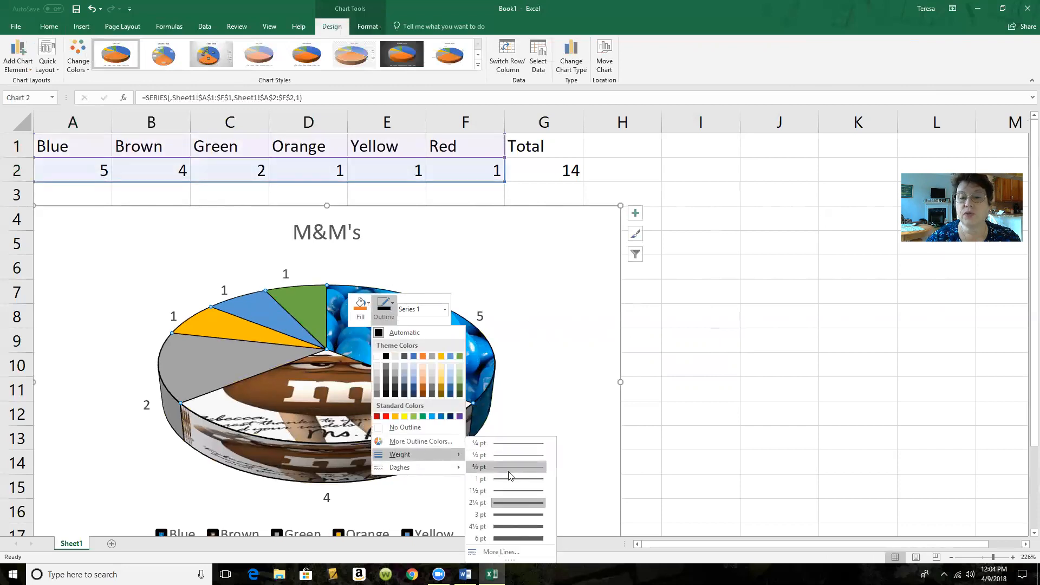
pyautogui.click(507, 515)
pyautogui.click(538, 412)
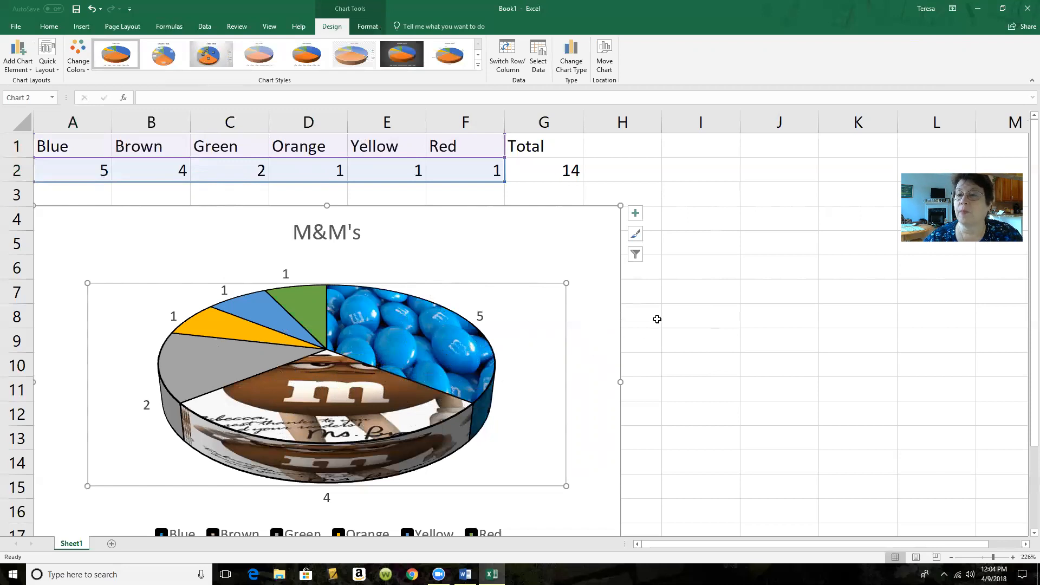
pyautogui.click(693, 313)
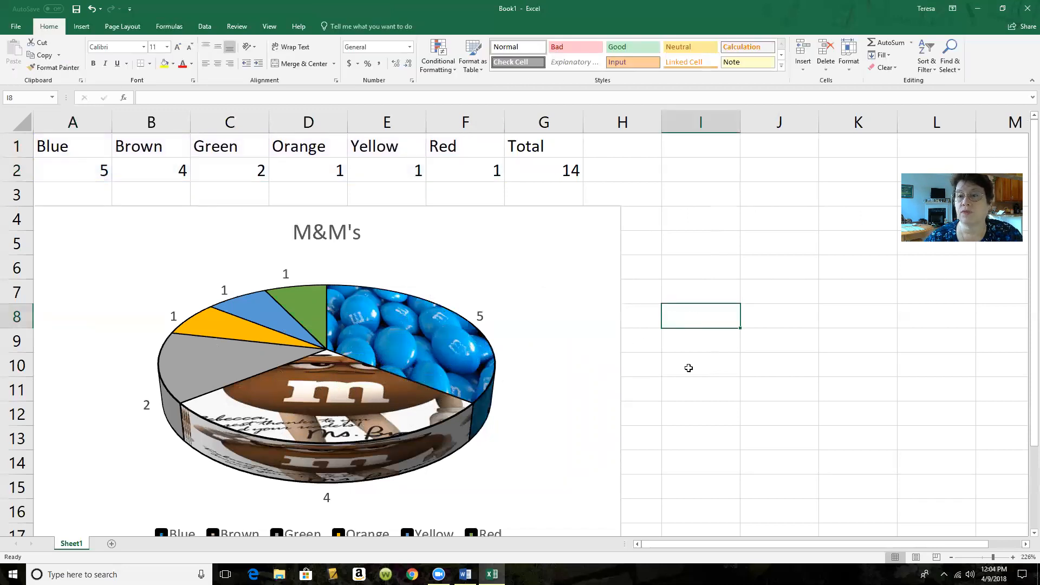
pyautogui.click(988, 558)
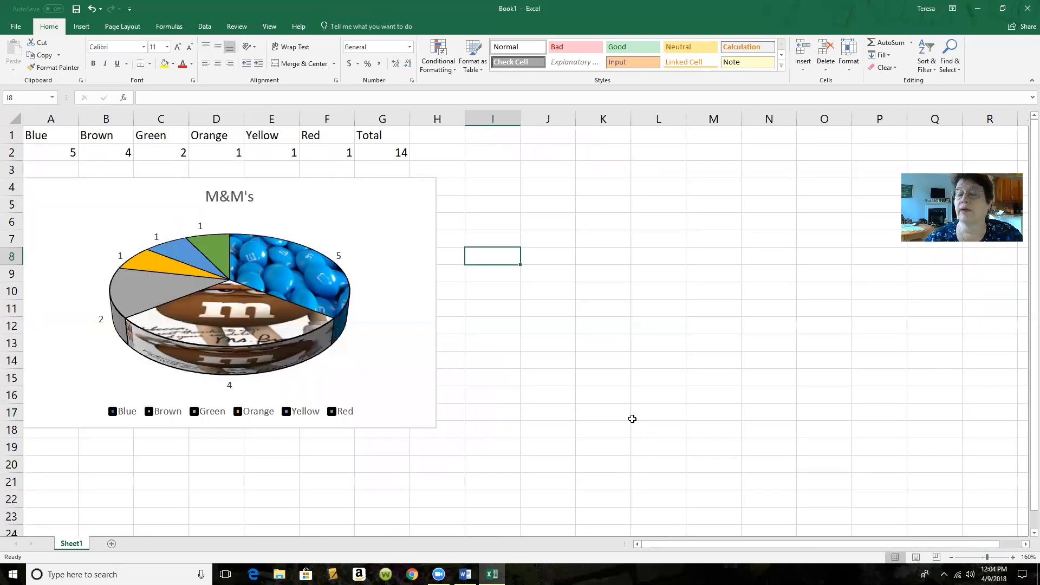
# - Set A1:H18, covering the data and the pie chart, as the print area and turn on gridline printing
pyautogui.moveTo(47, 132); pyautogui.dragTo(443, 429)
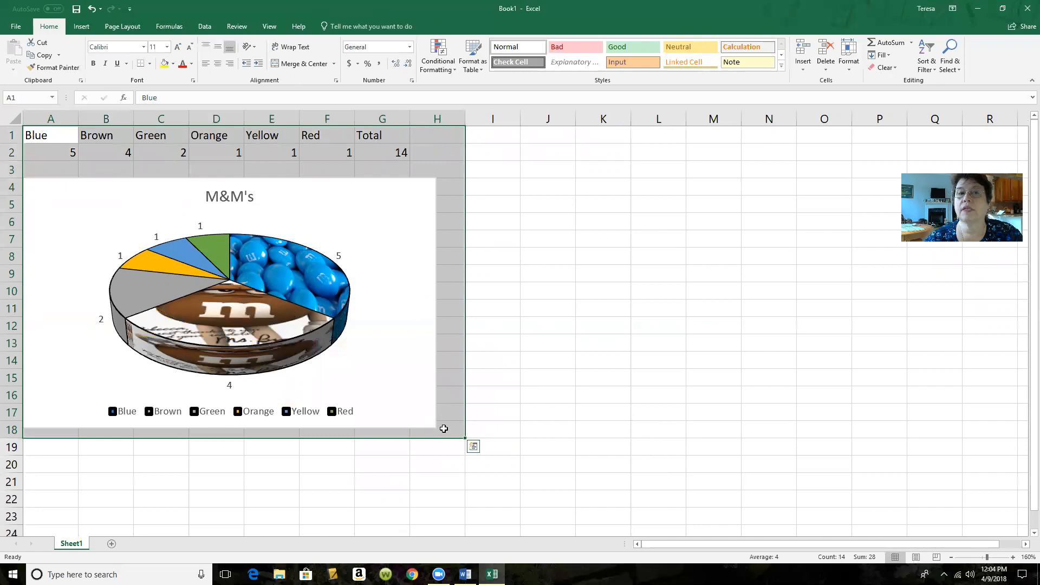
pyautogui.click(122, 26)
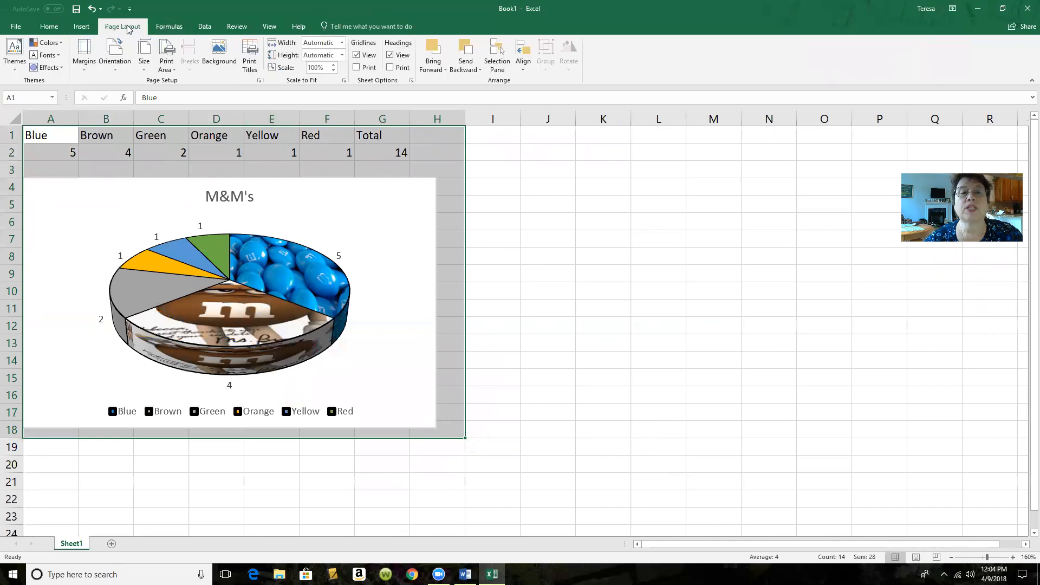
pyautogui.click(169, 69)
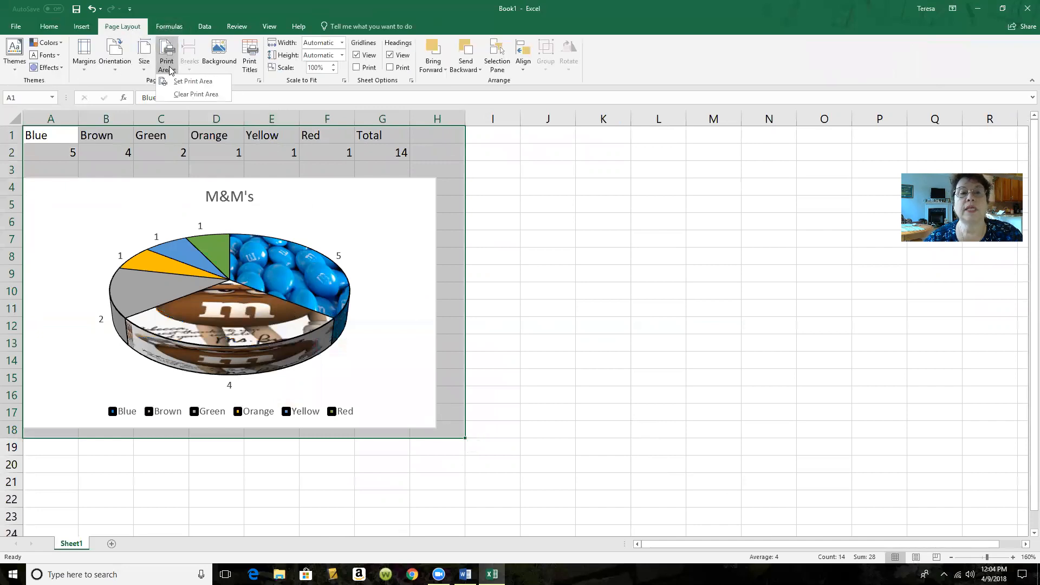
pyautogui.click(196, 82)
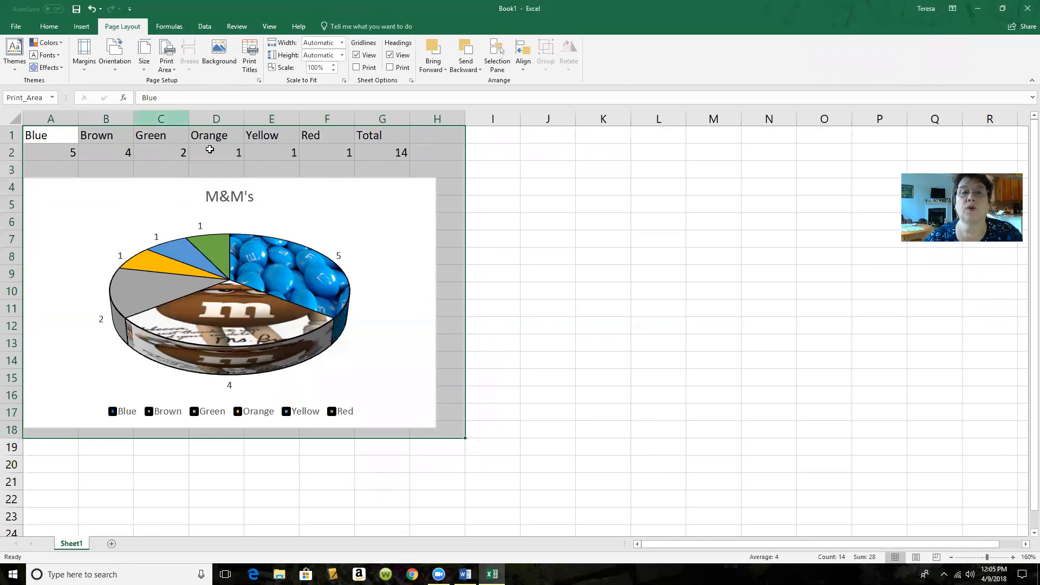
pyautogui.click(562, 323)
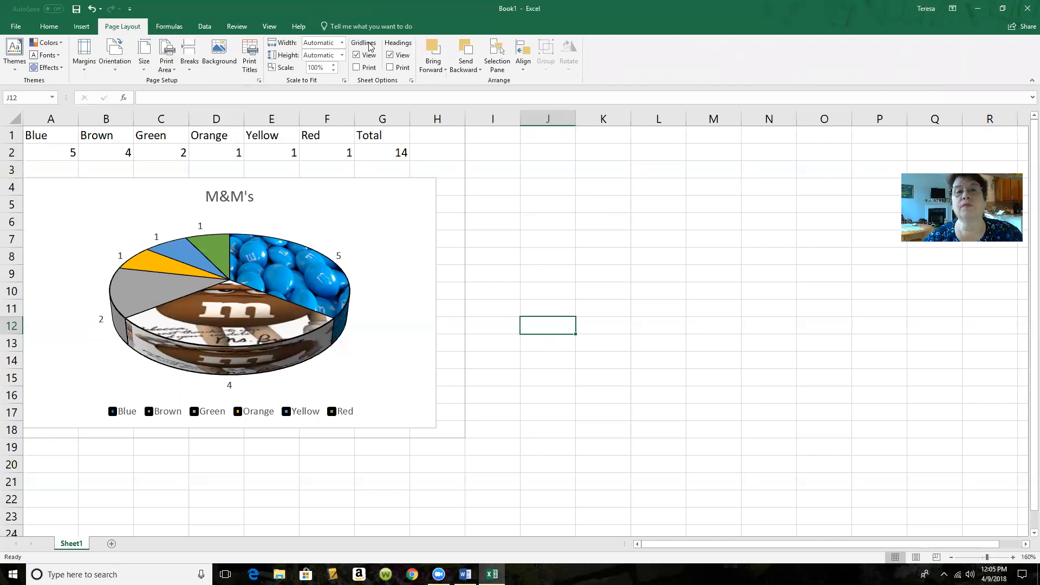
pyautogui.click(359, 68)
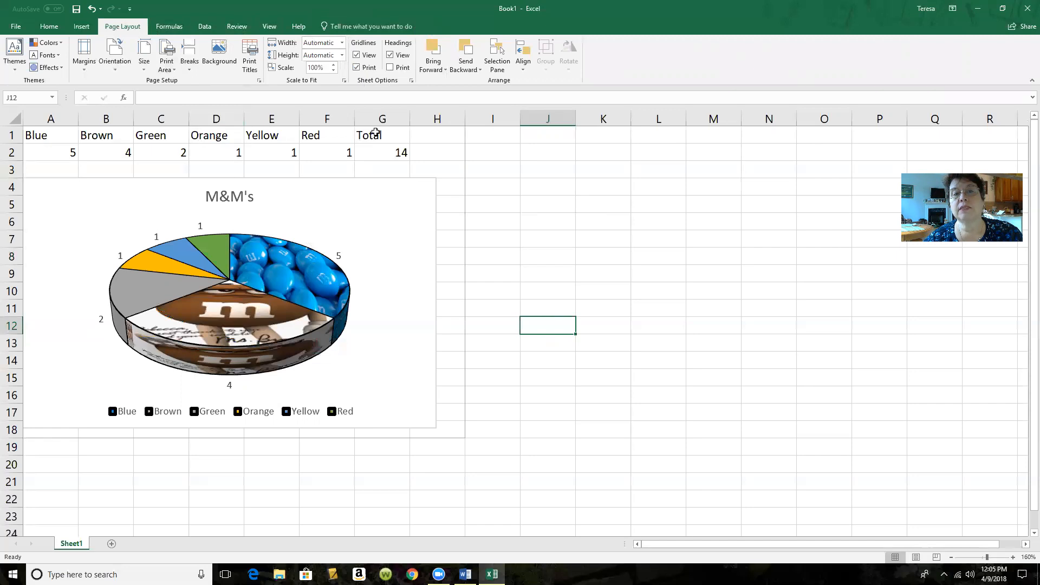
# - Add a custom page header with the author's full name in its left section and apply the page setup
pyautogui.click(411, 81)
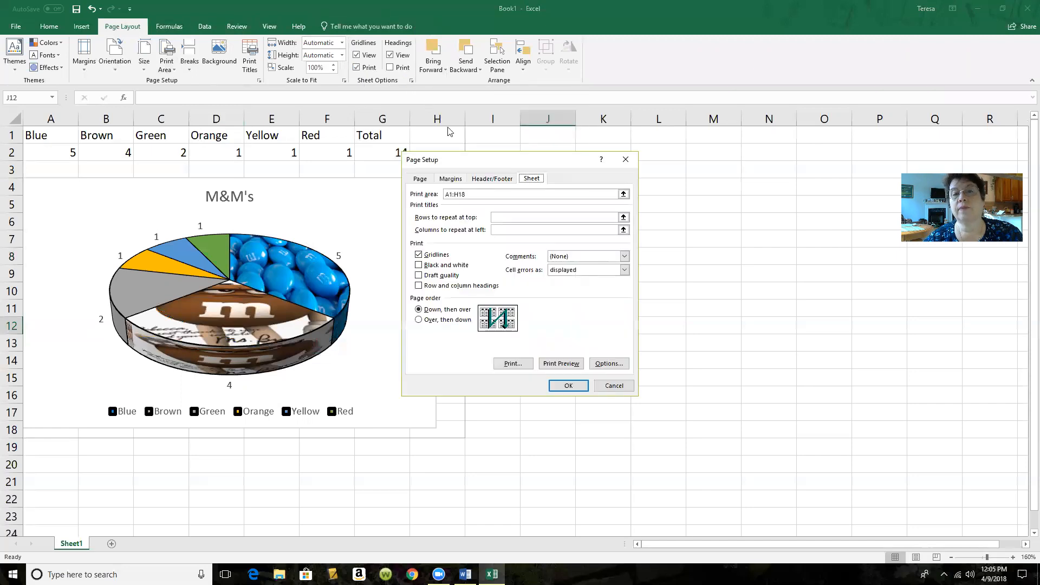
pyautogui.click(492, 179)
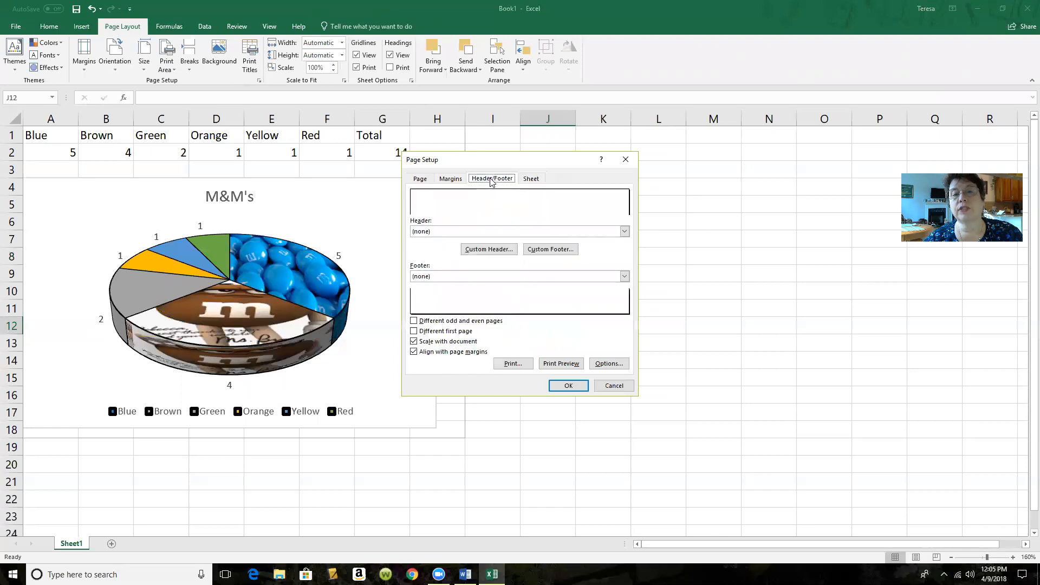
pyautogui.click(490, 250)
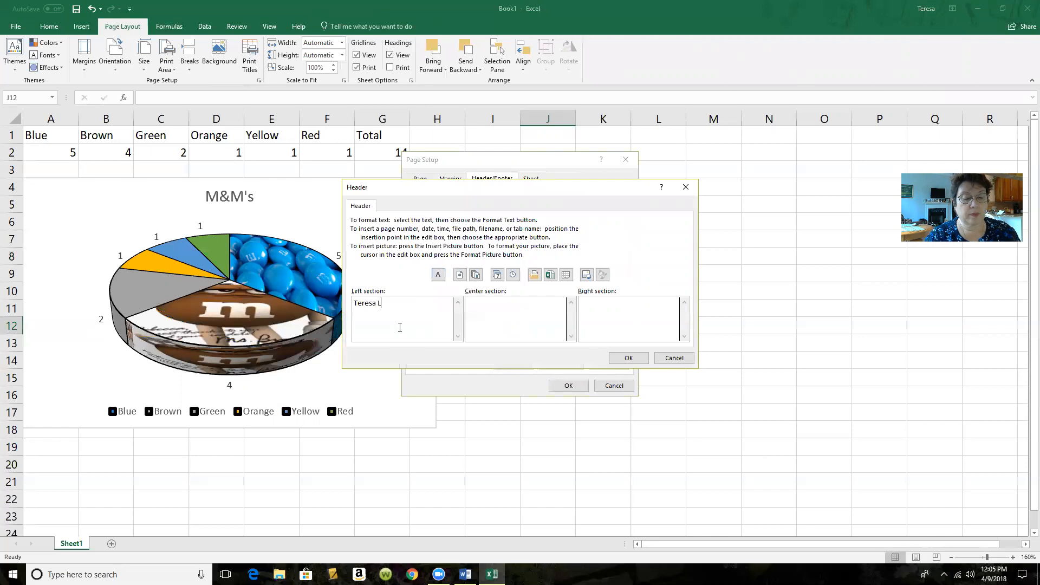
pyautogui.click(628, 358)
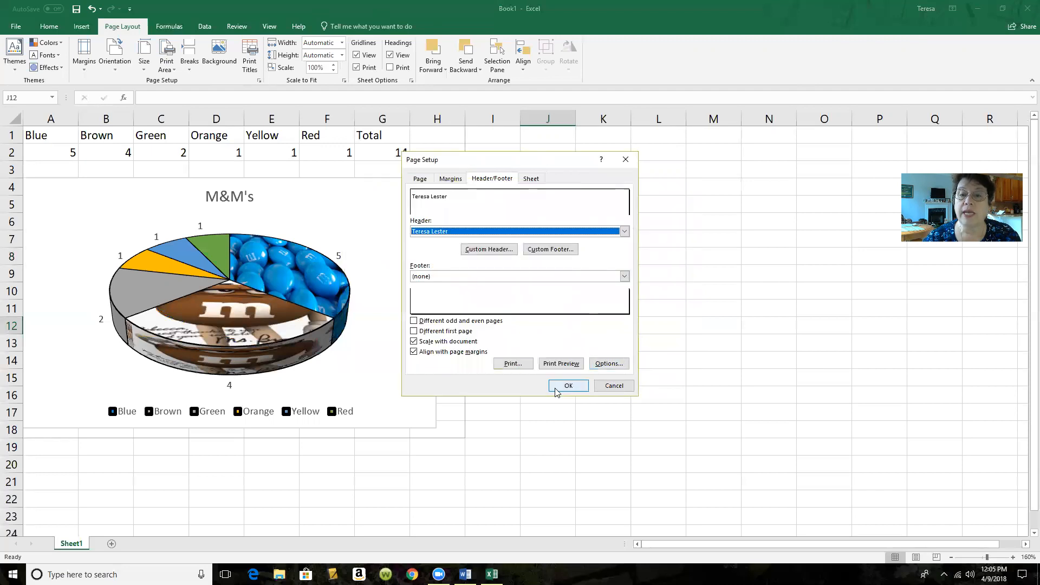
pyautogui.click(568, 385)
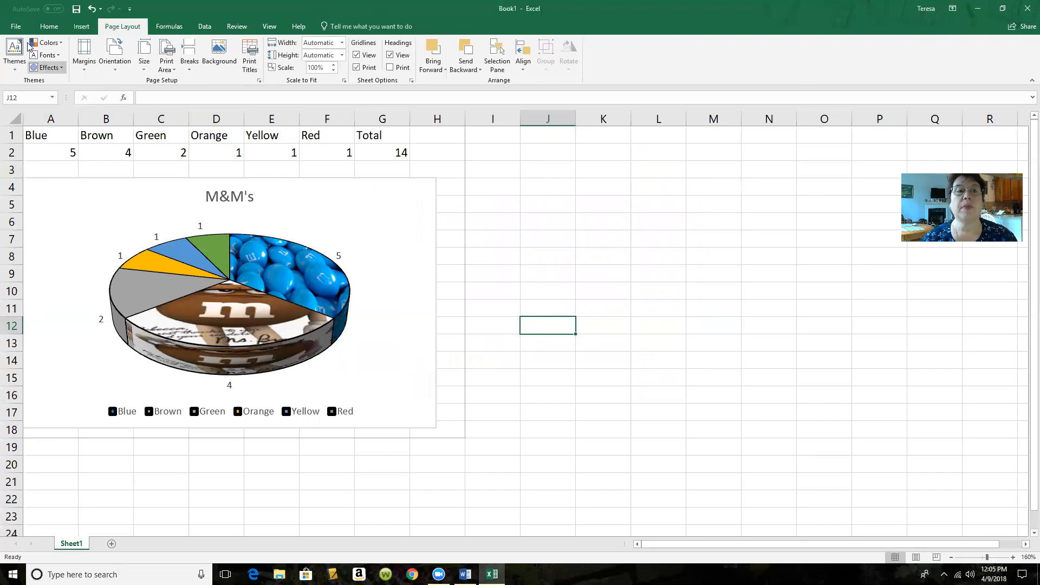
pyautogui.click(15, 27)
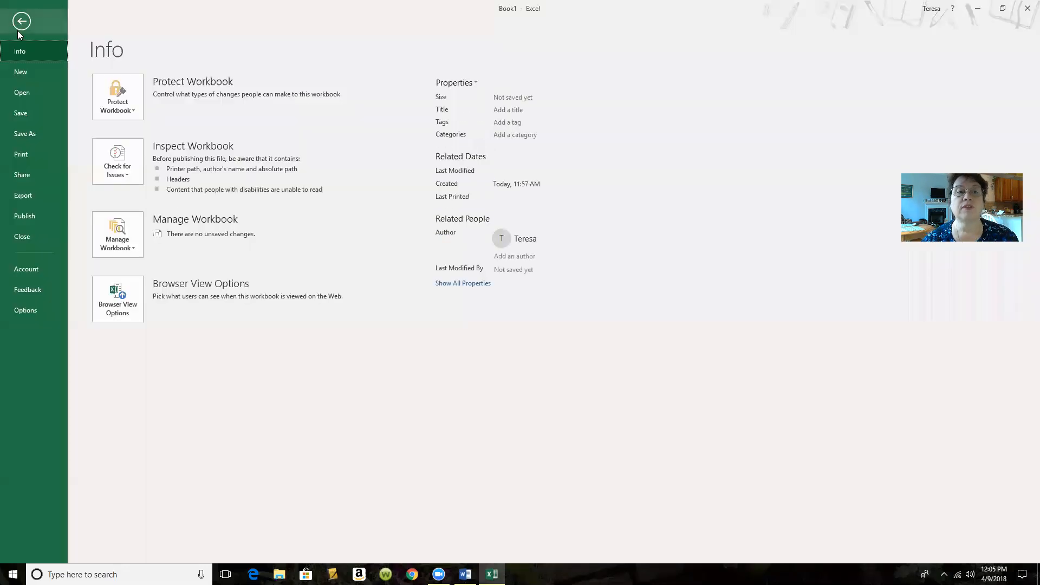
pyautogui.click(27, 131)
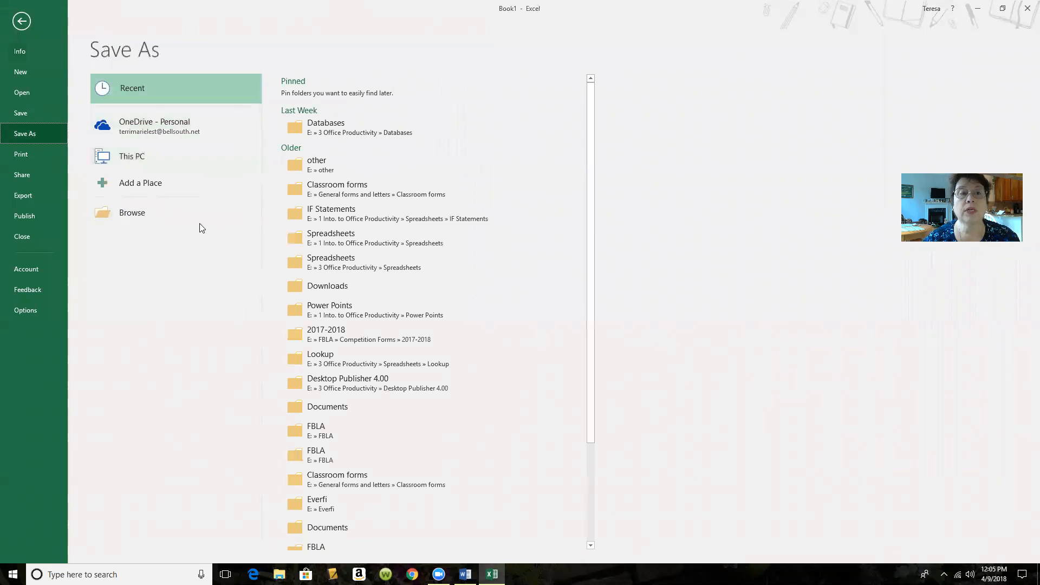
pyautogui.click(22, 21)
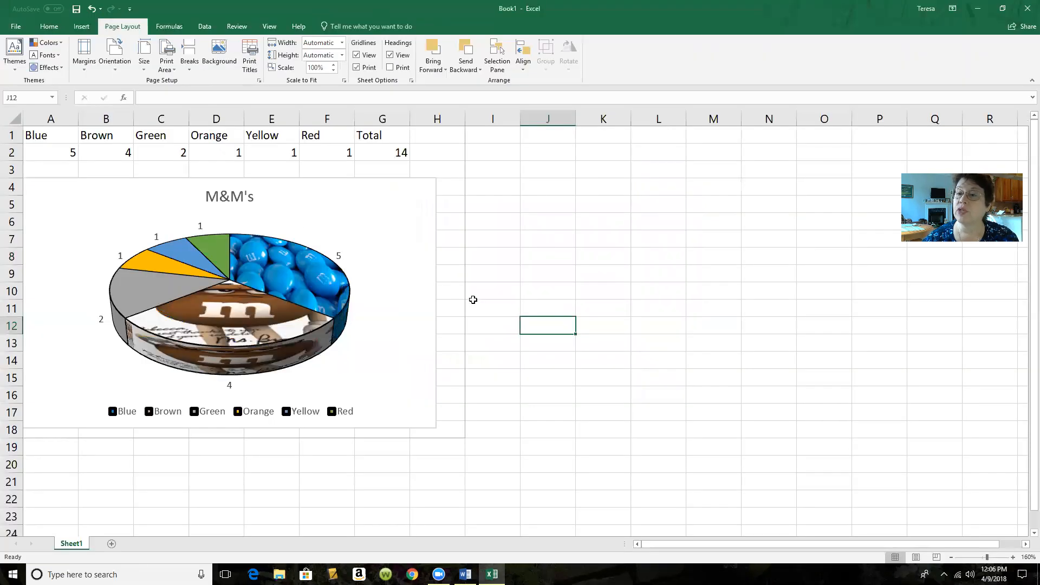